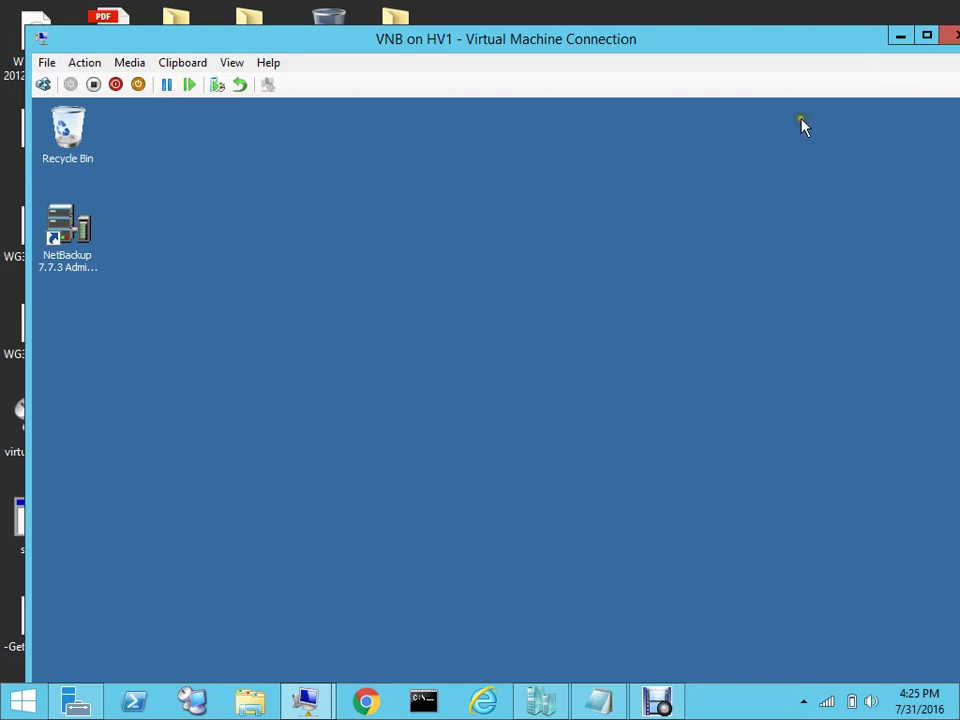
View the NB demo notes in Notepad, then return to the VNB virtual machine window
mouse_move(306, 702)
mouse_move(598, 700)
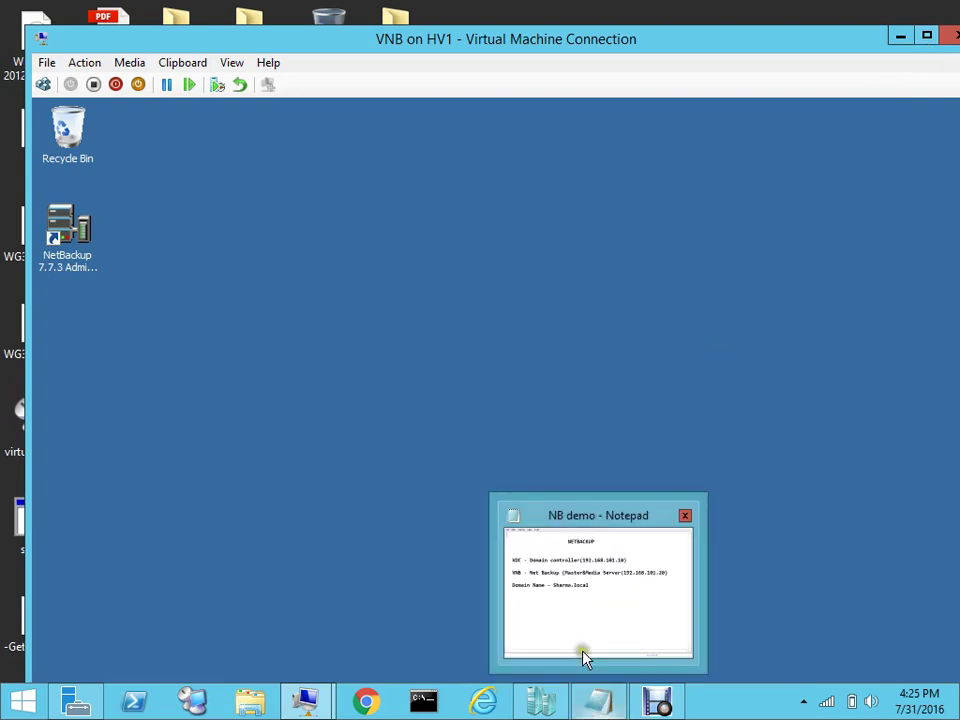
left_click(600, 612)
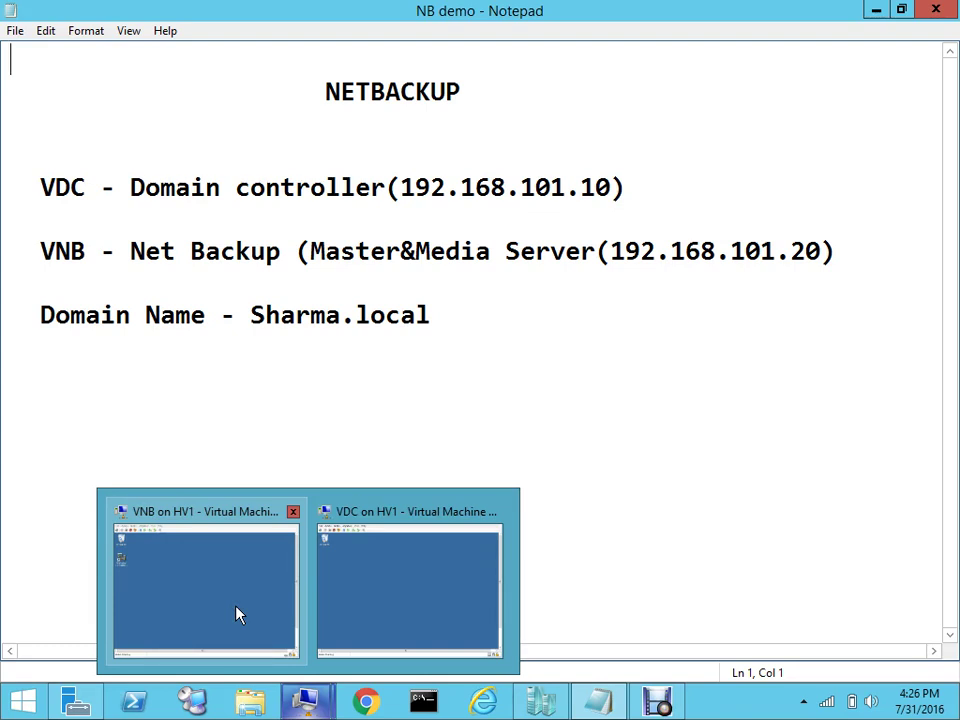
left_click(238, 614)
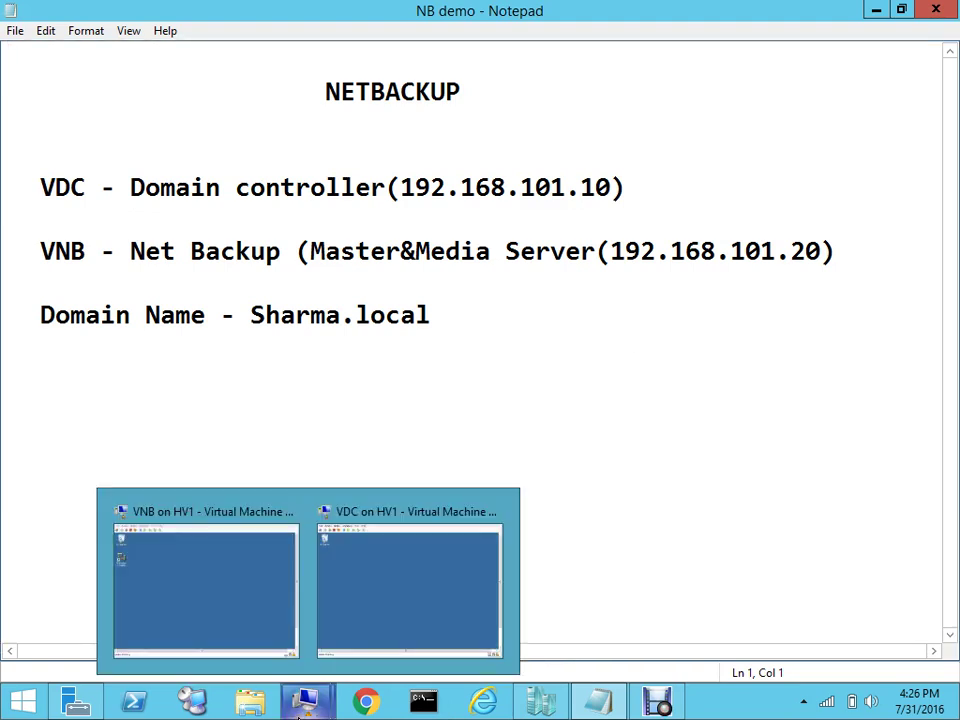
left_click(229, 594)
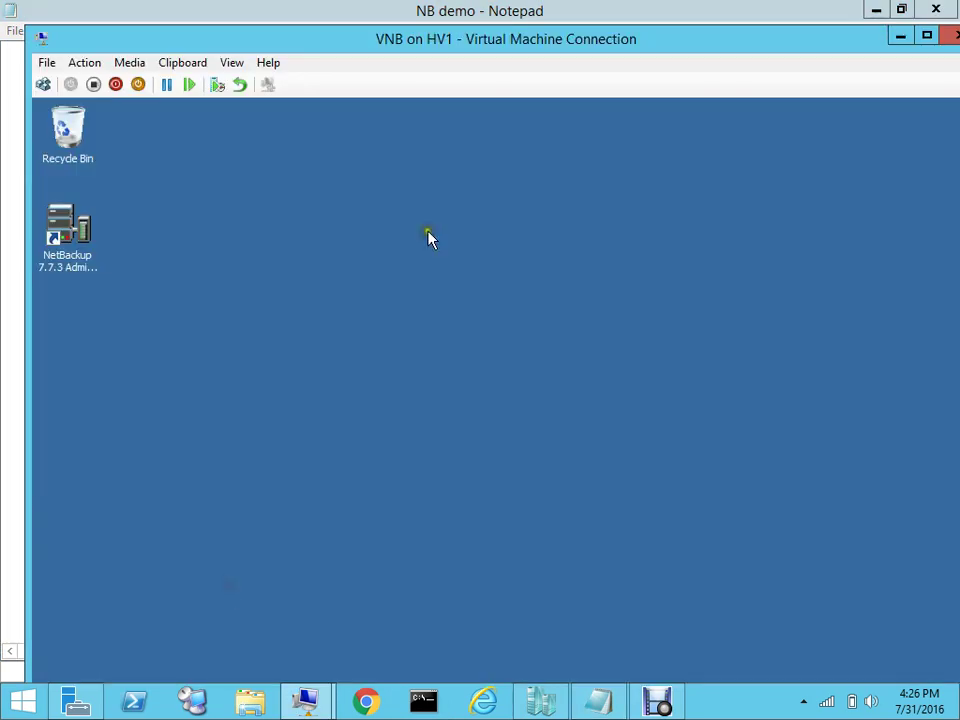
Maximize the VNB VM, open Command Prompt and go to the C:\ root
left_click(926, 36)
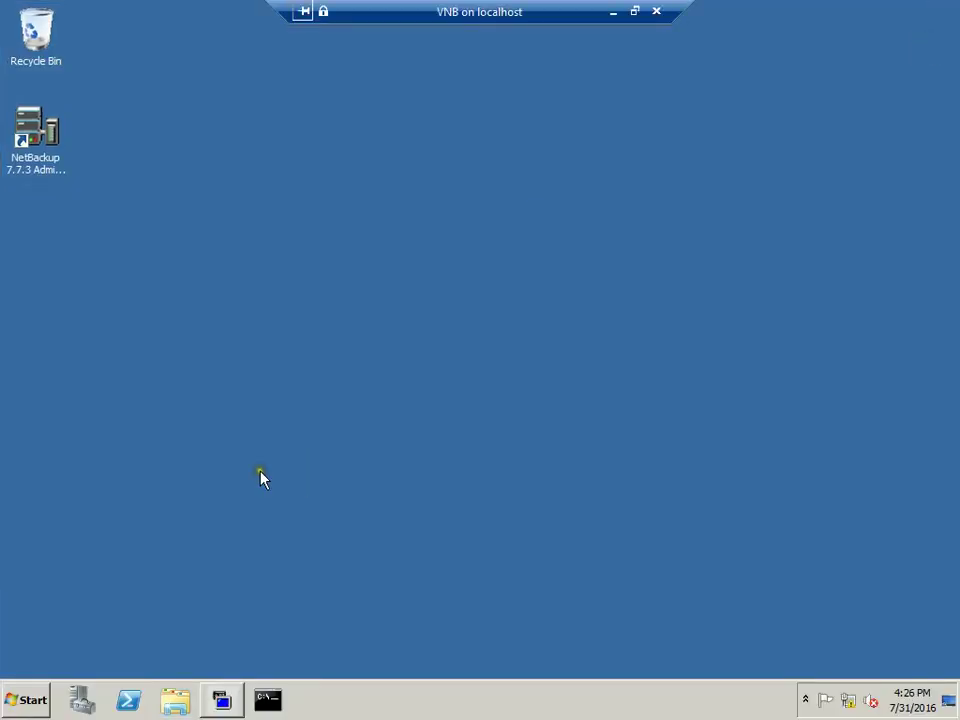
left_click(267, 699)
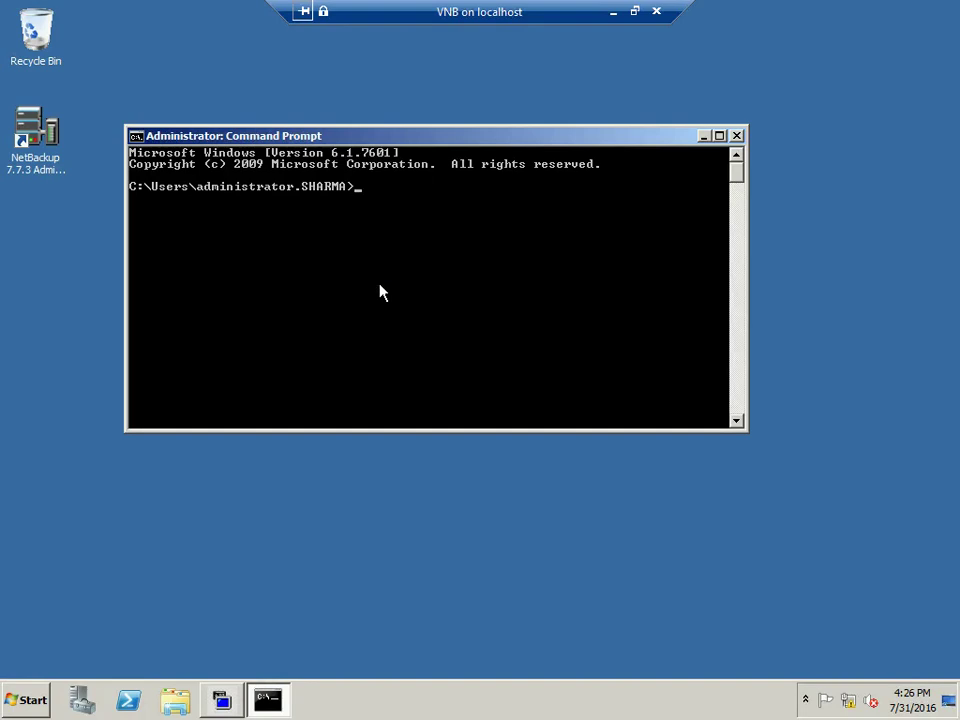
type("cd \\")
key("Return")
Change directory to Program Files\Veritas\NetBackup\bin\admincmd
type("cd \"program files")
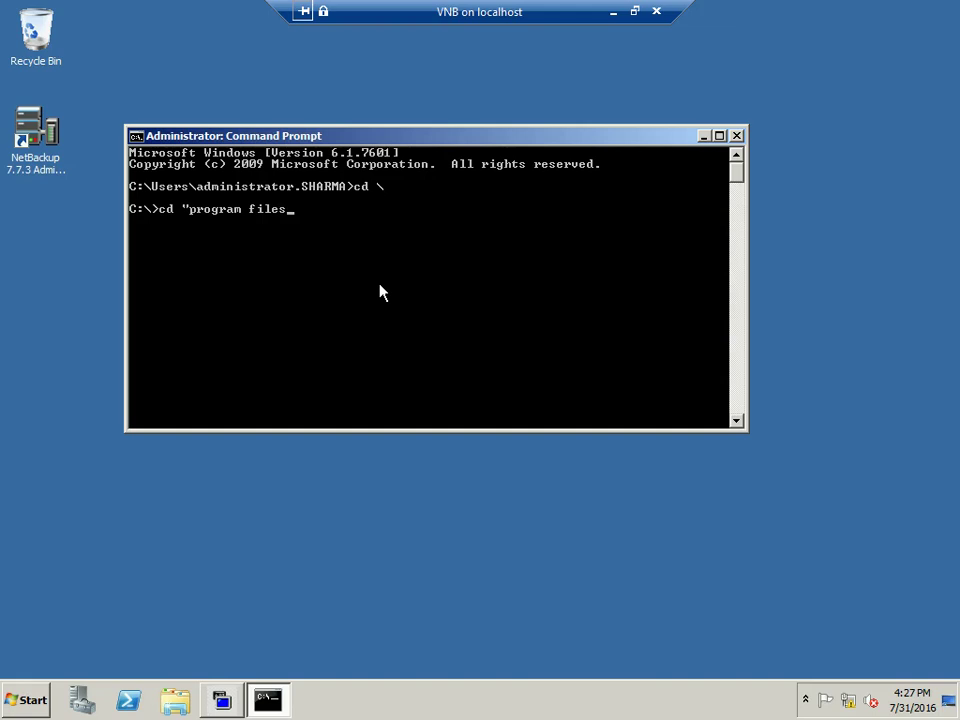
type("\\veritas\\netbacku")
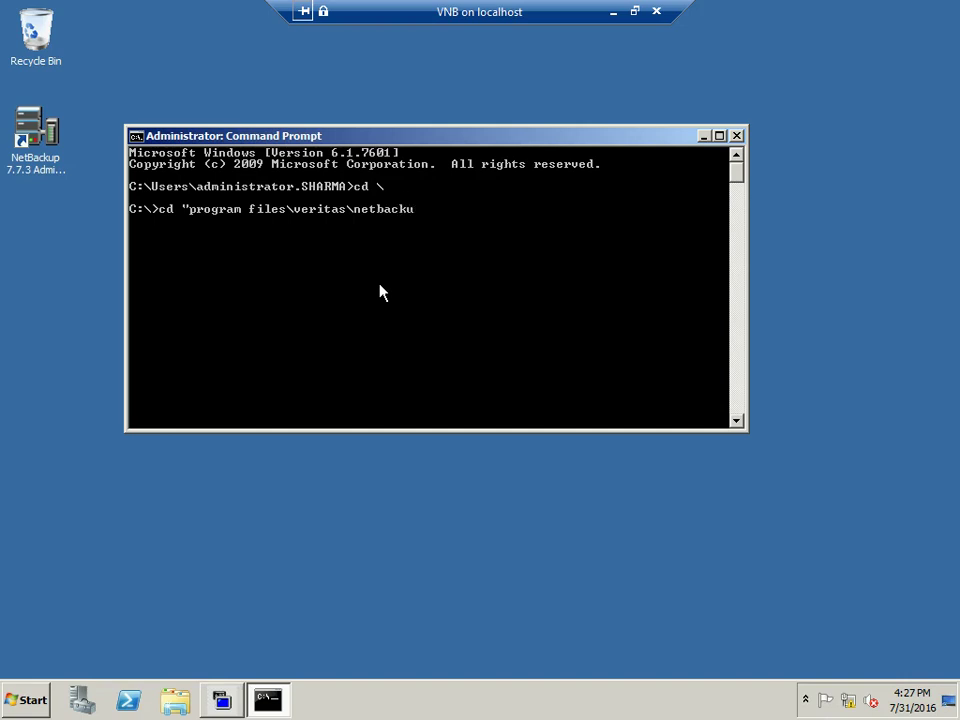
type("p\\bin\\admincmd")
key("Return")
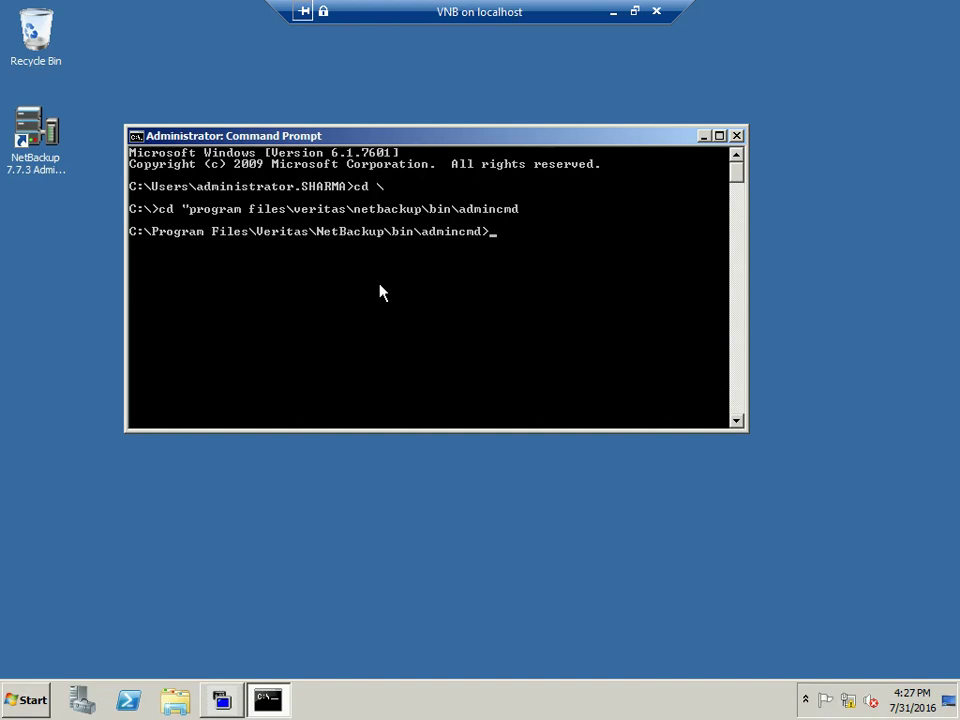
Run nbdevquery -liststs -u to show storage server vnb.sharma.local as BasicDisk, state UP
type("nbdevquery -liststs")
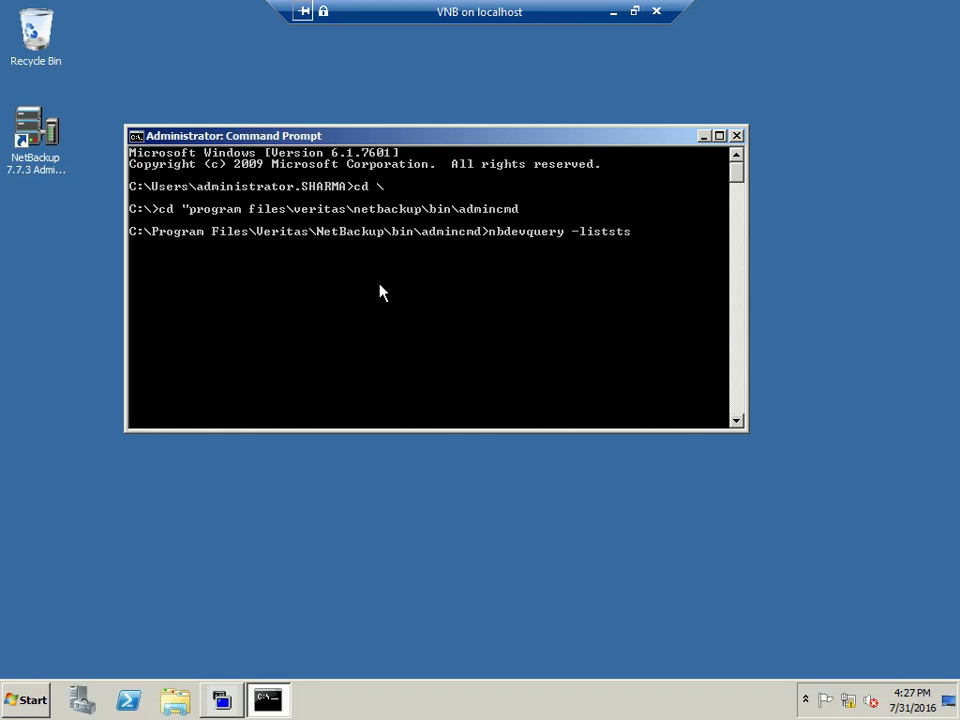
type(" -u")
key("Return")
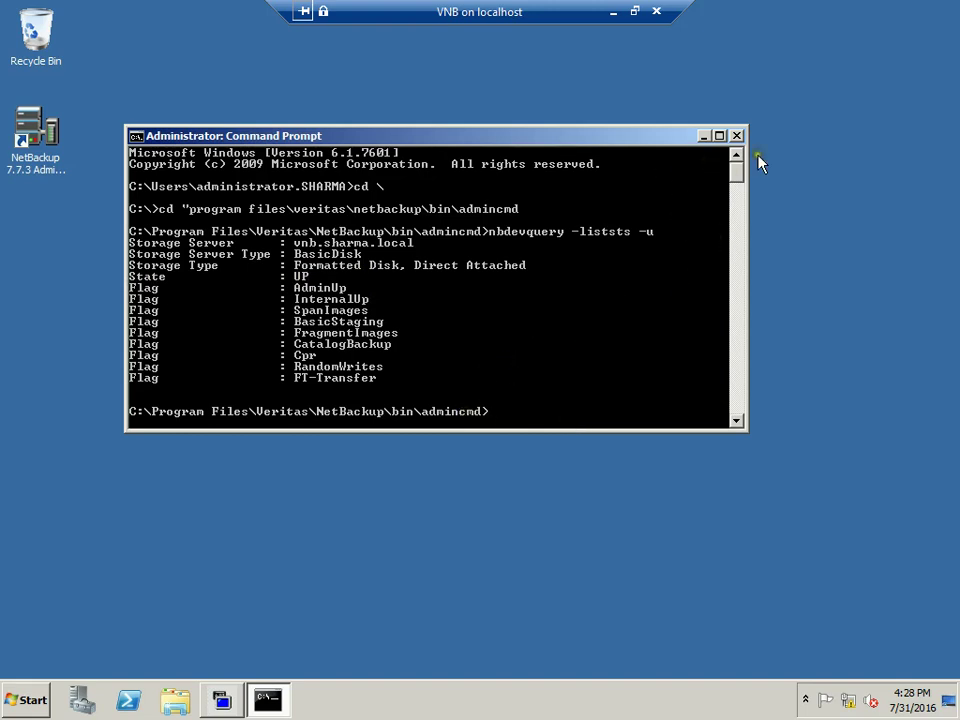
Close Command Prompt and start a New Storage Unit Group under Storage Unit Groups in the console
left_click(737, 136)
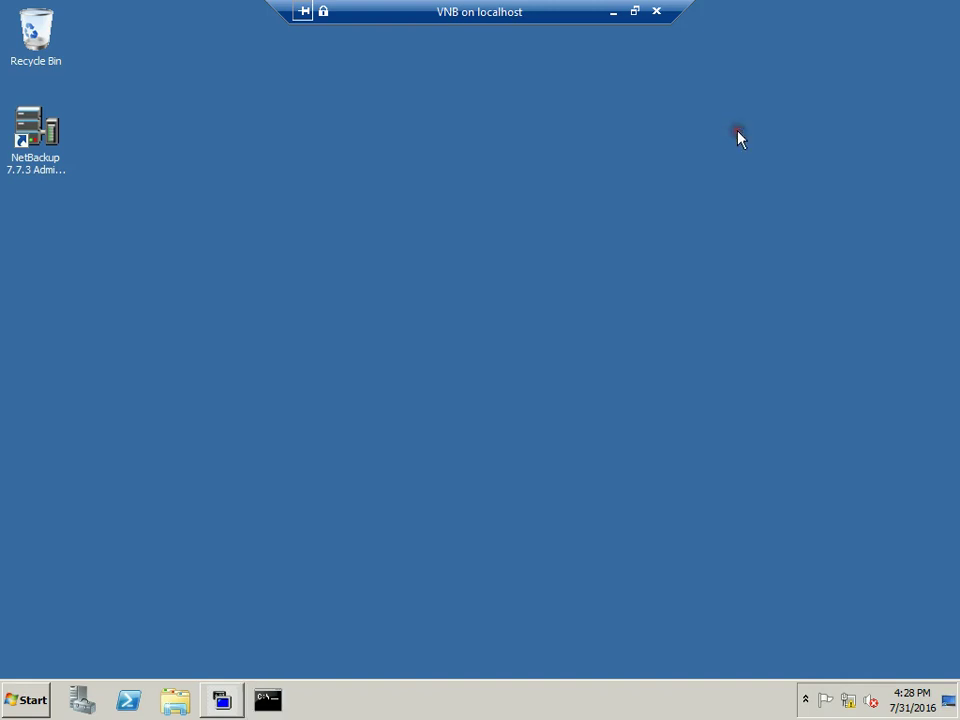
left_click(222, 703)
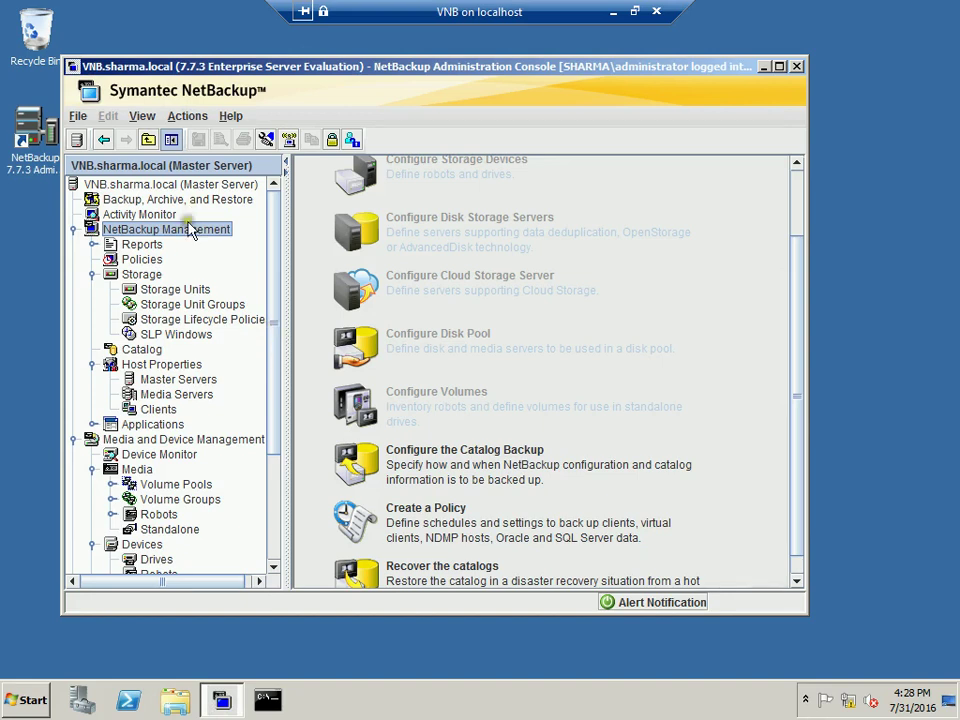
left_click(202, 312)
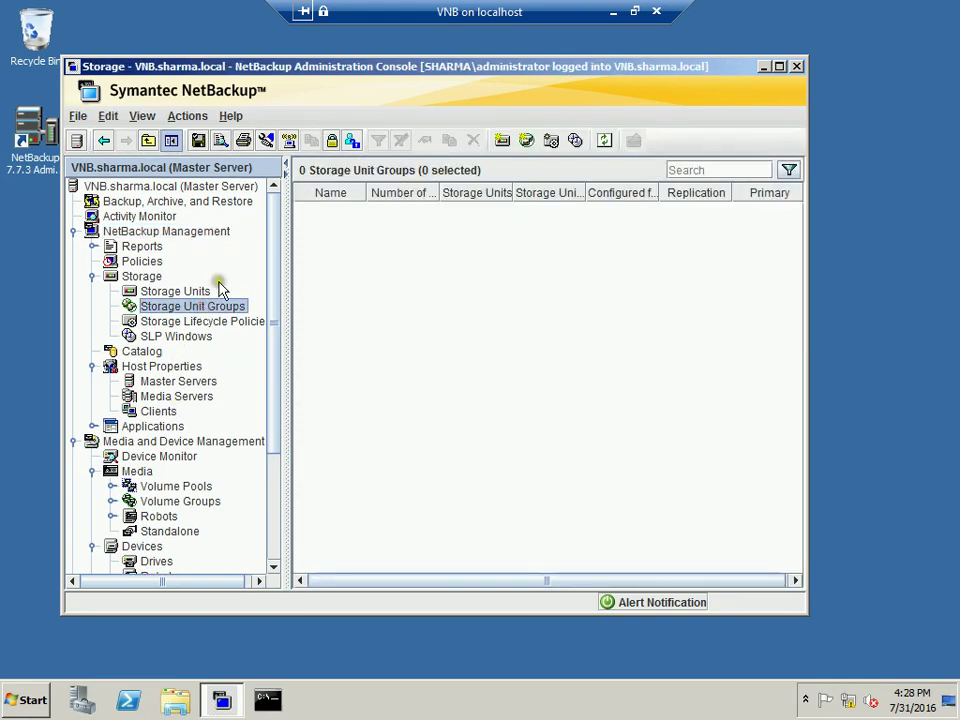
left_click(367, 241)
right_click(367, 241)
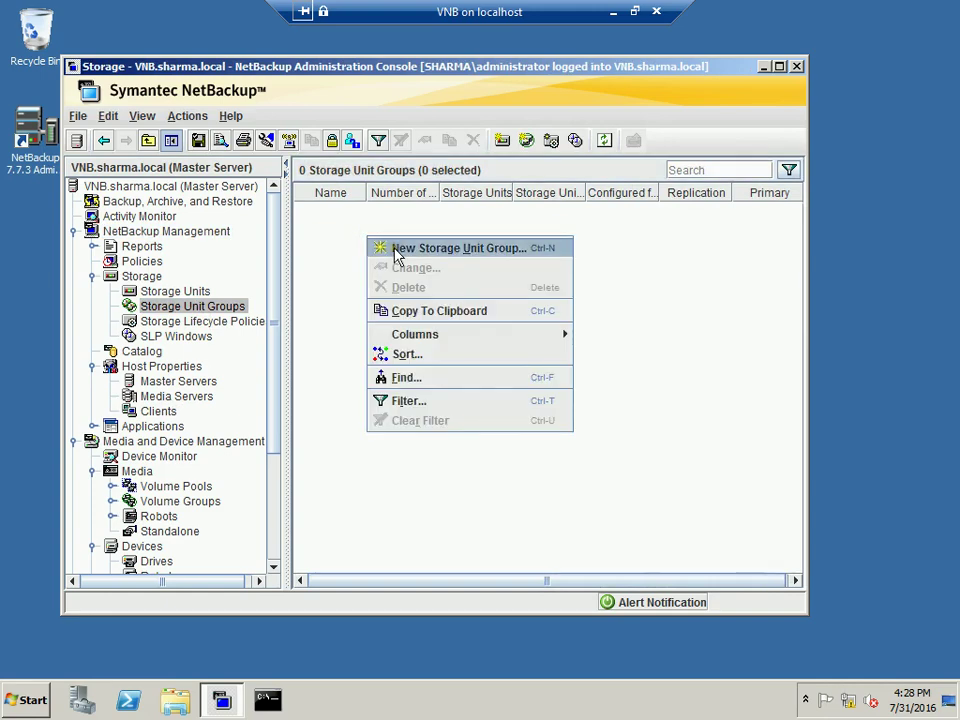
left_click(397, 252)
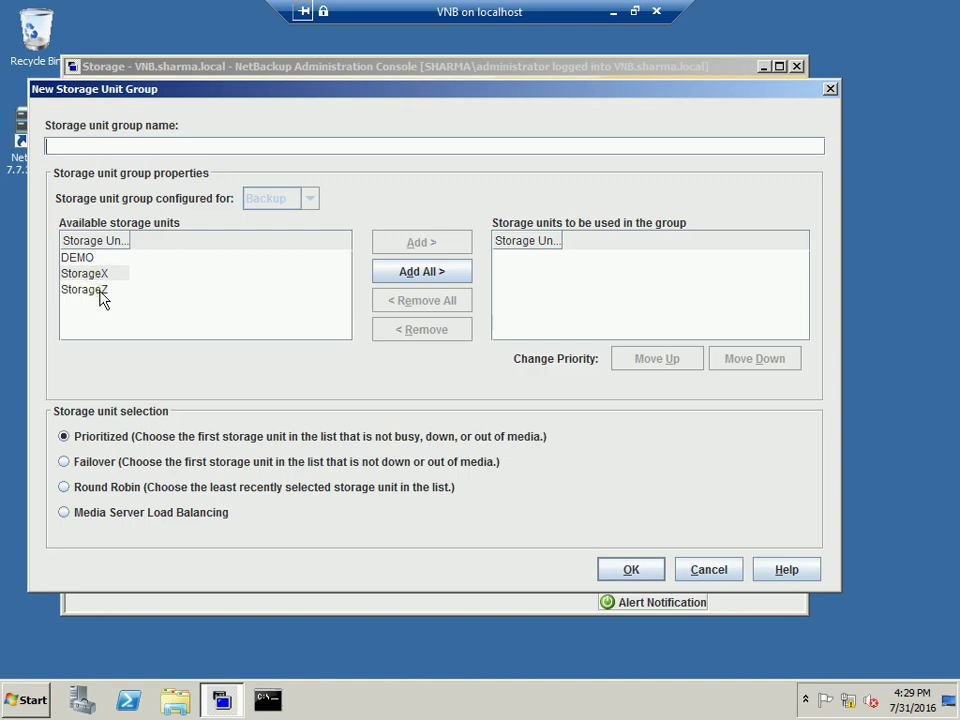
Name the group StorageXZ and add StorageX, then StorageZ, as its storage units
left_click(211, 146)
type("StorageXZ")
left_click(99, 278)
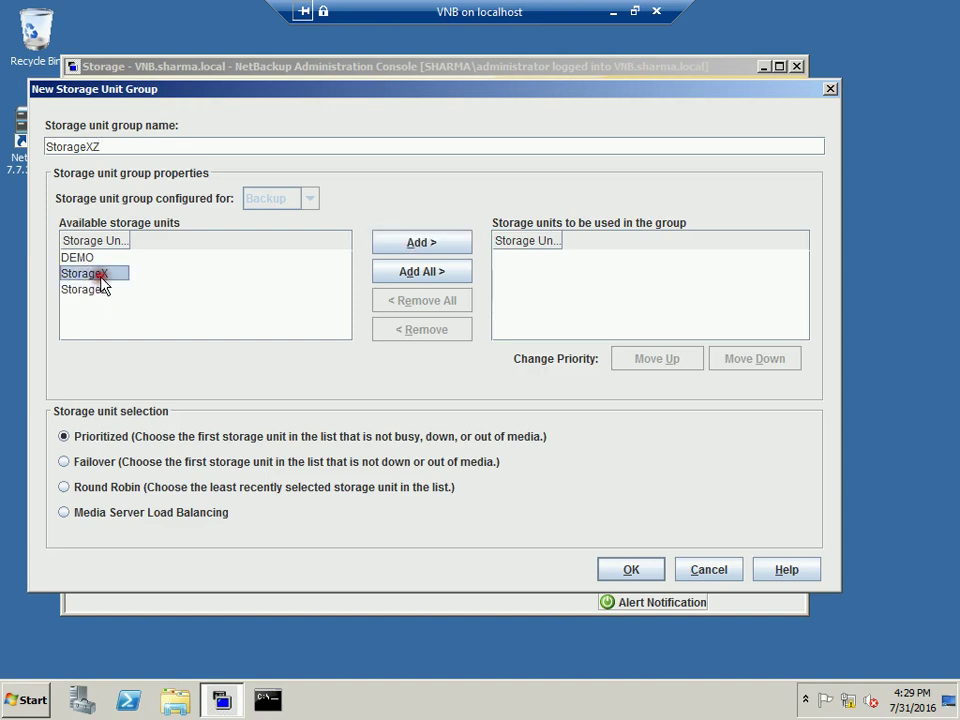
left_click(422, 245)
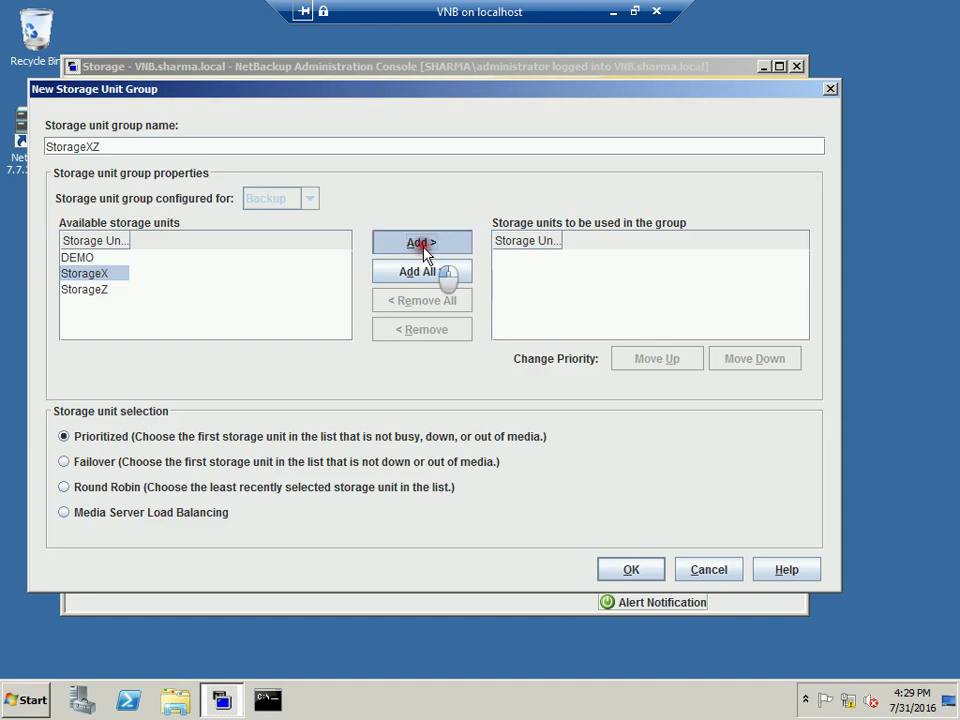
left_click(100, 274)
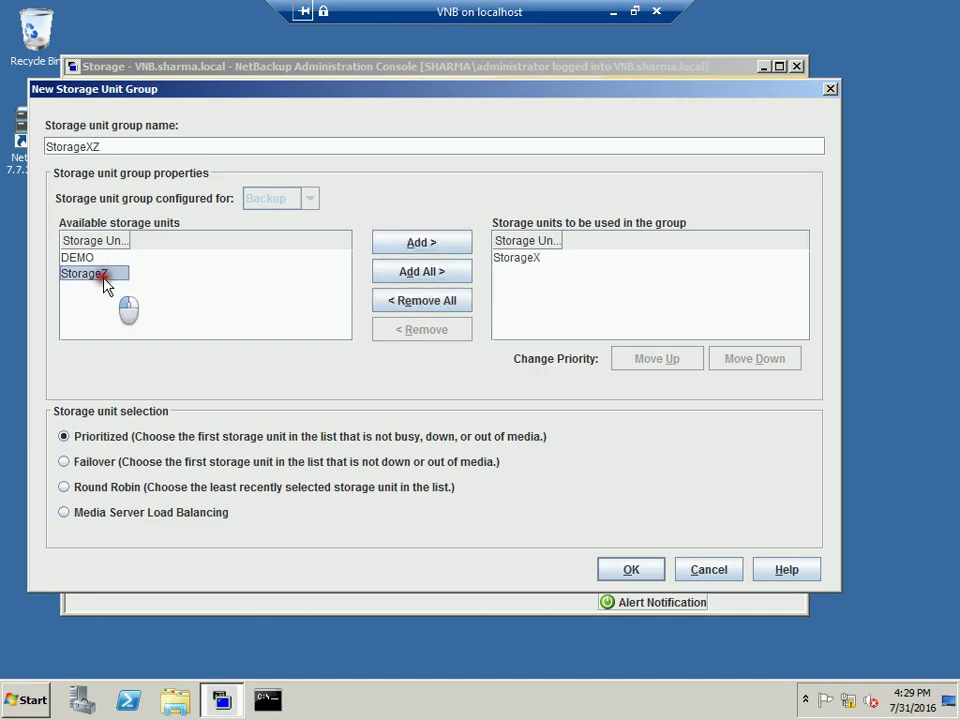
left_click(440, 254)
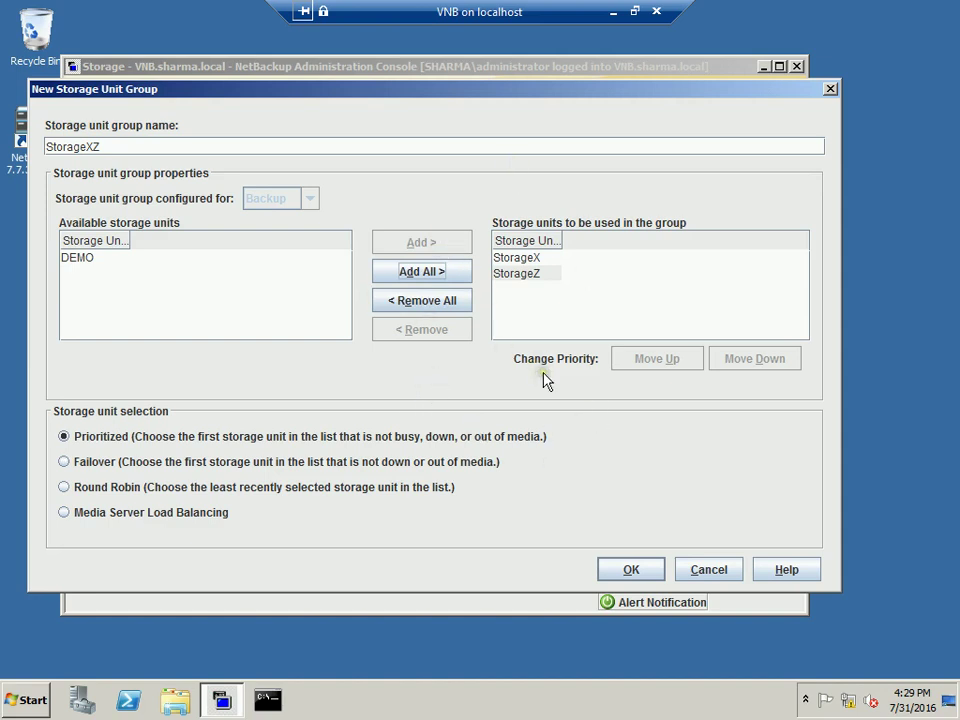
left_click(528, 259)
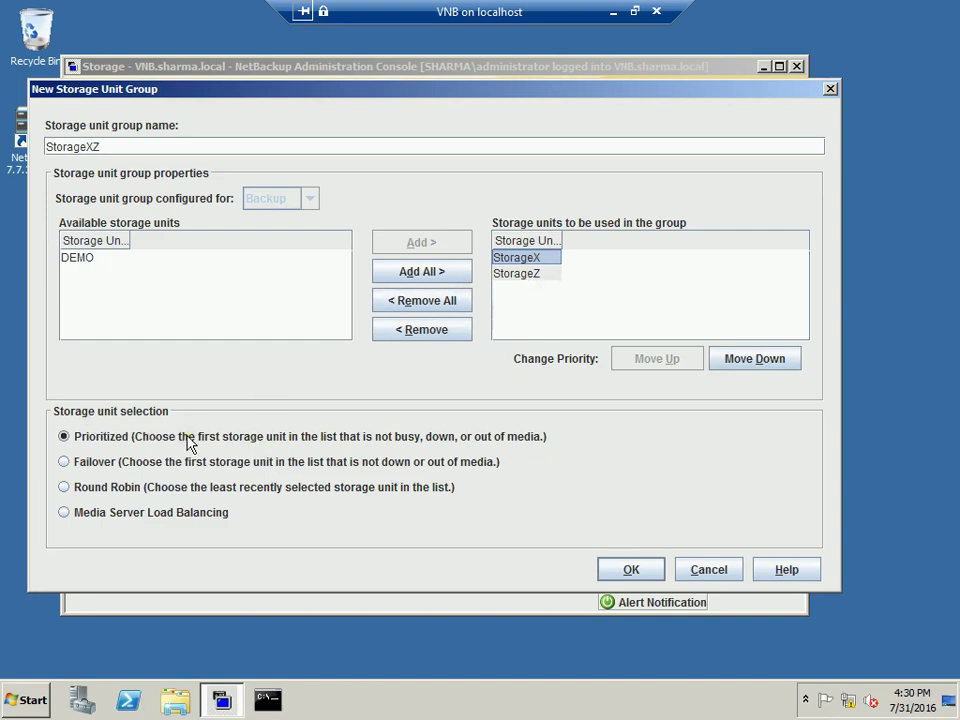
left_click(103, 446)
left_click(110, 448)
left_click(527, 262)
Save the StorageXZ group with Prioritized selection and widen the Name column
left_click(583, 285)
left_click(621, 577)
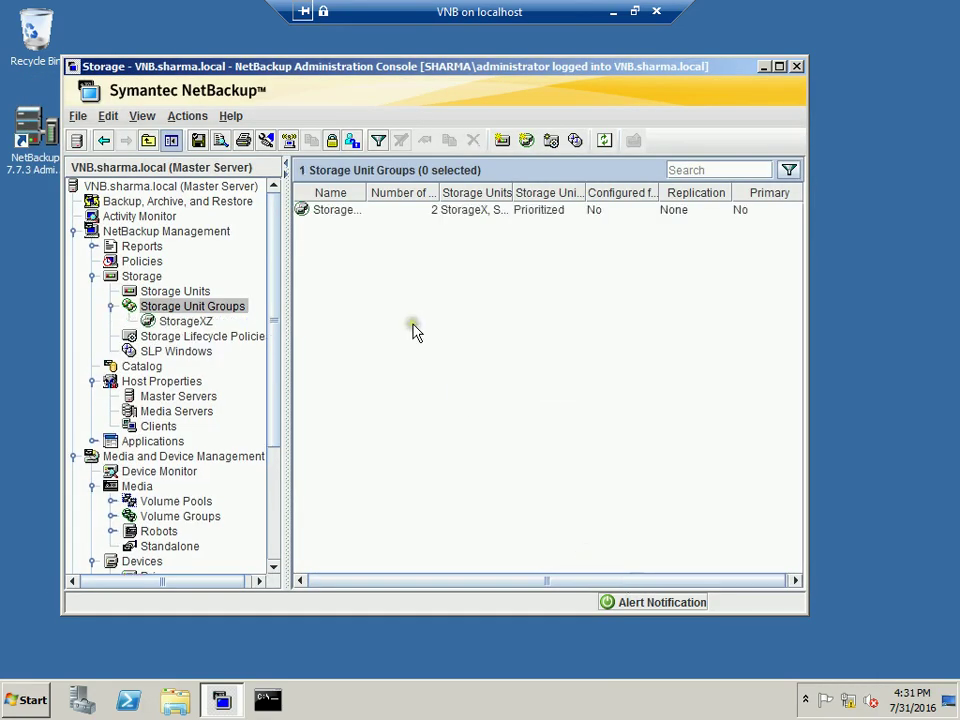
left_click_drag(367, 192, 401, 190)
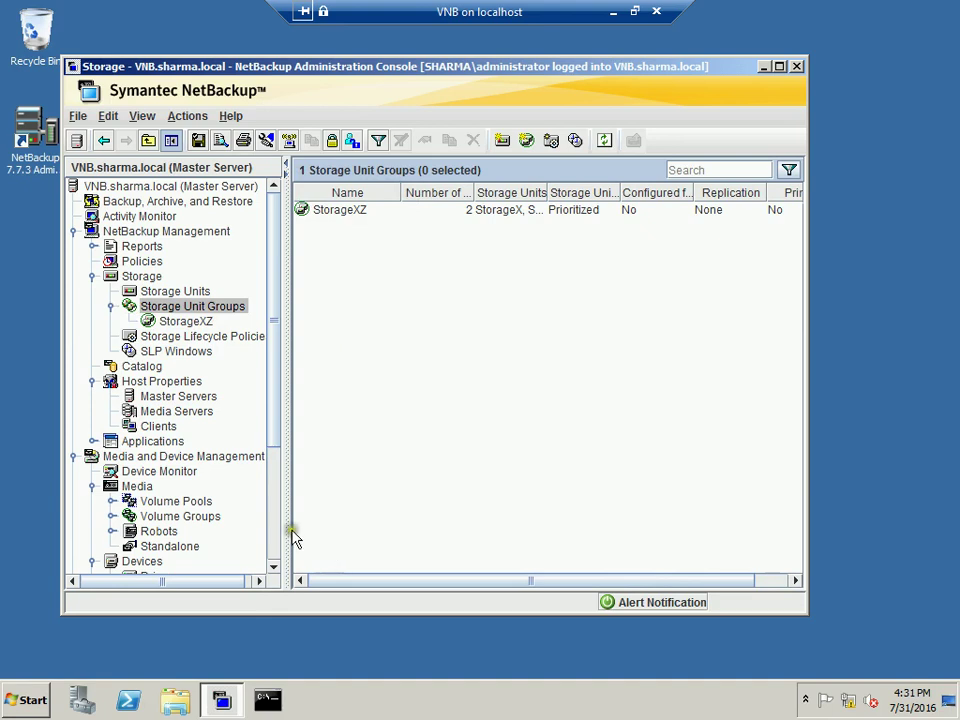
Show the Policies view listing the existing MS-Windows policy POLICY1
left_click(143, 261)
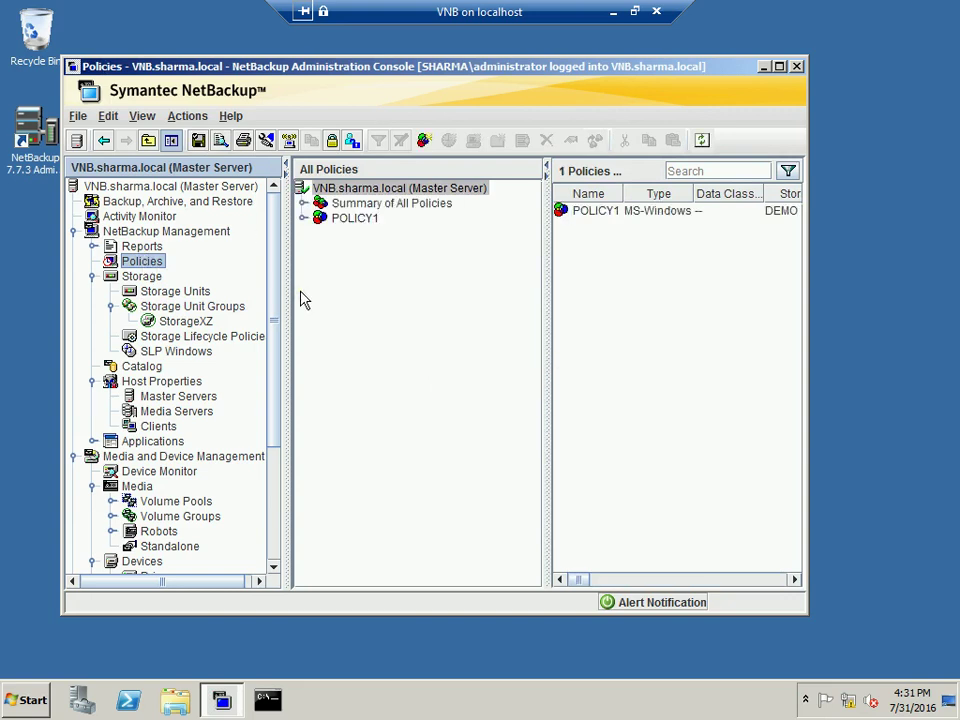
left_click(353, 246)
Start a new policy and enter POLICY2 as its name
right_click(353, 246)
left_click(375, 258)
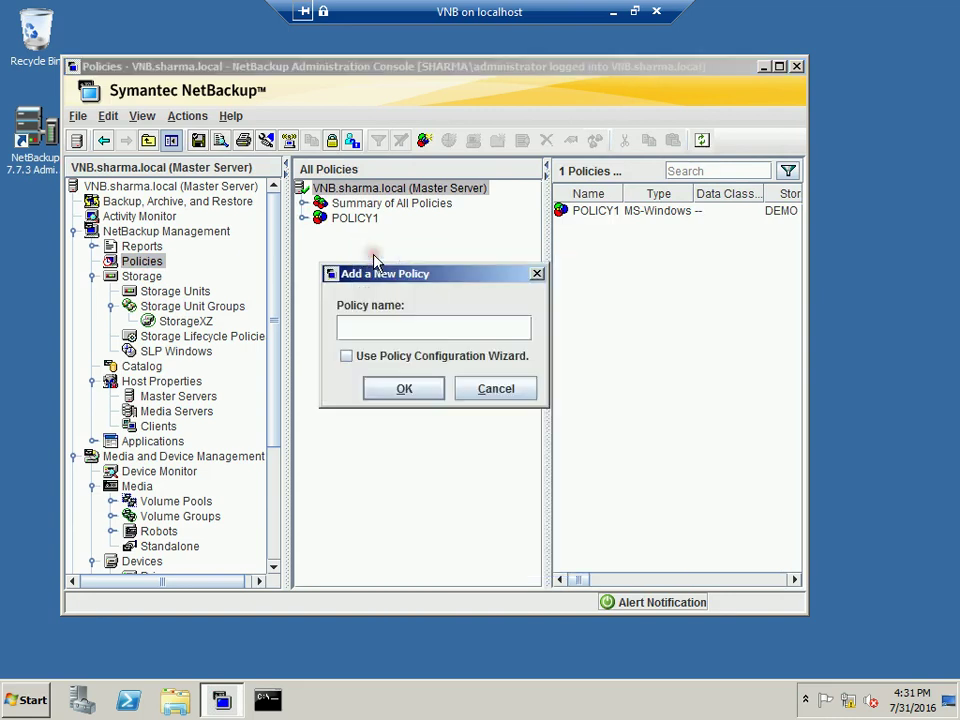
type("POLICY2")
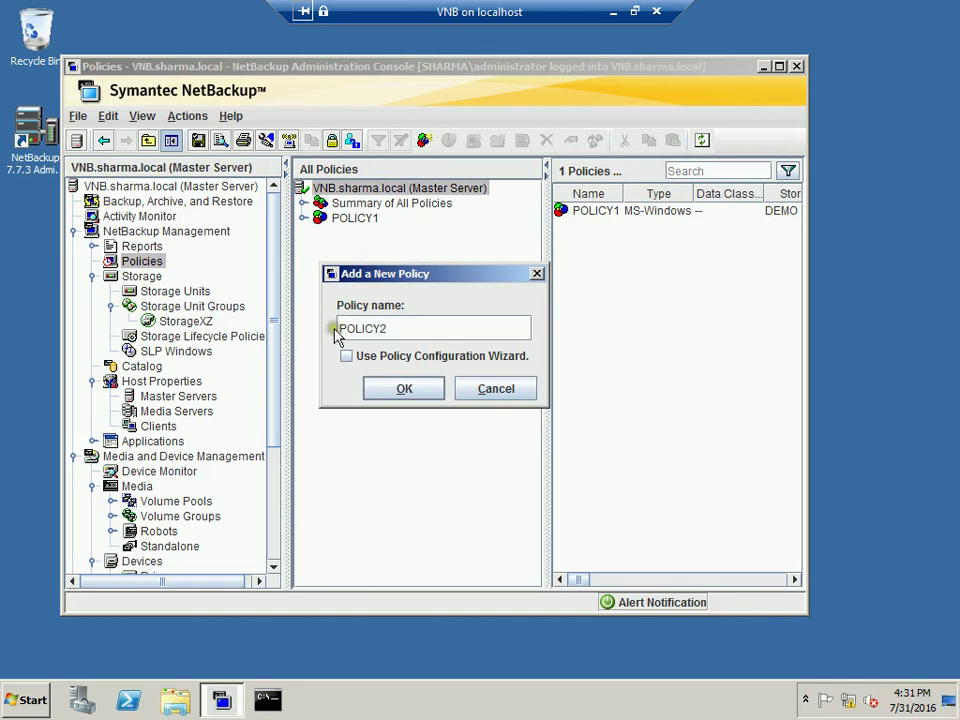
Confirm POLICY2 and set its policy storage to the StorageXZ storage unit group
left_click(400, 399)
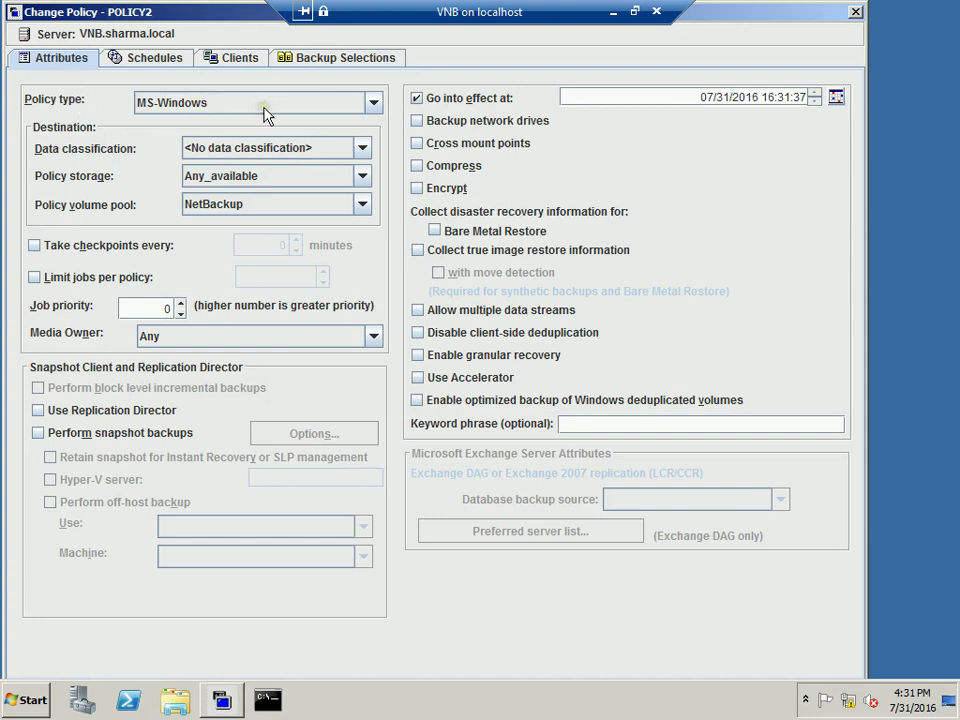
left_click(364, 176)
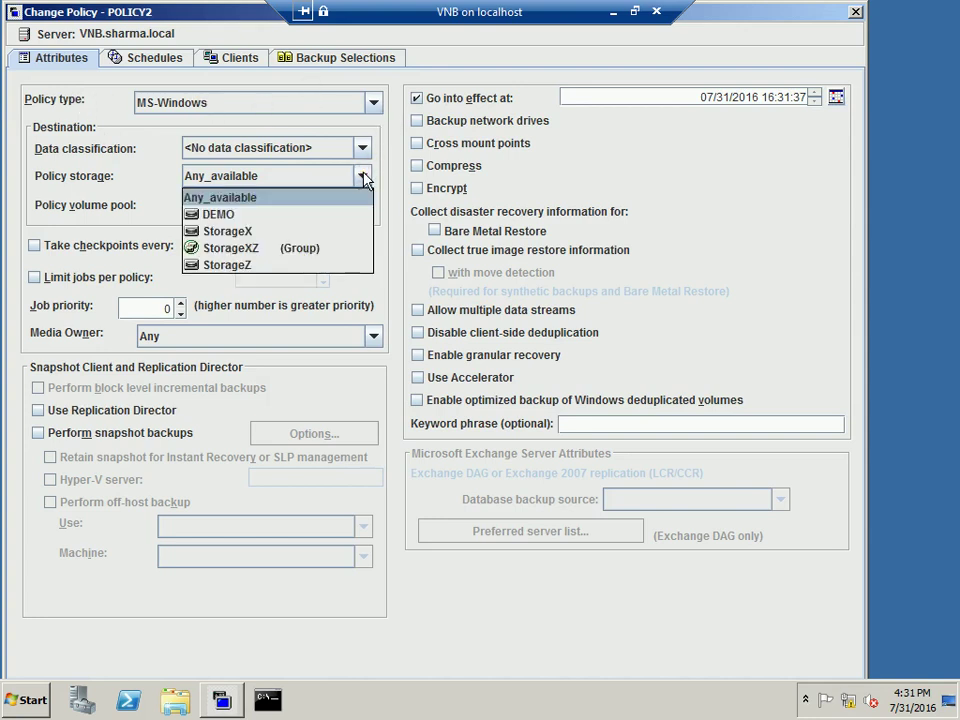
left_click(320, 256)
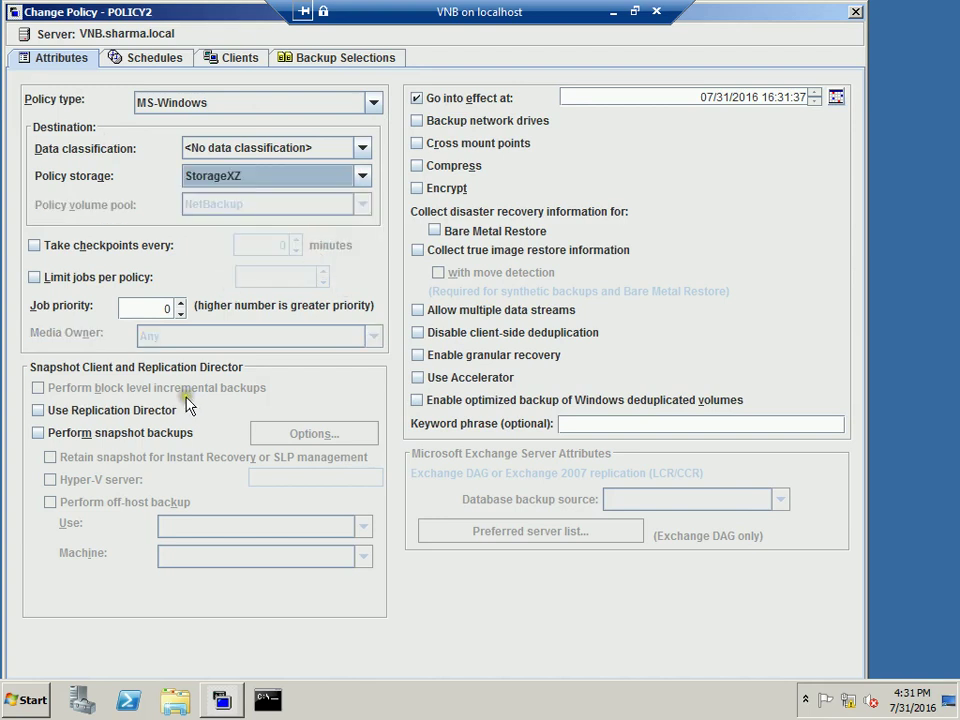
left_click(160, 308)
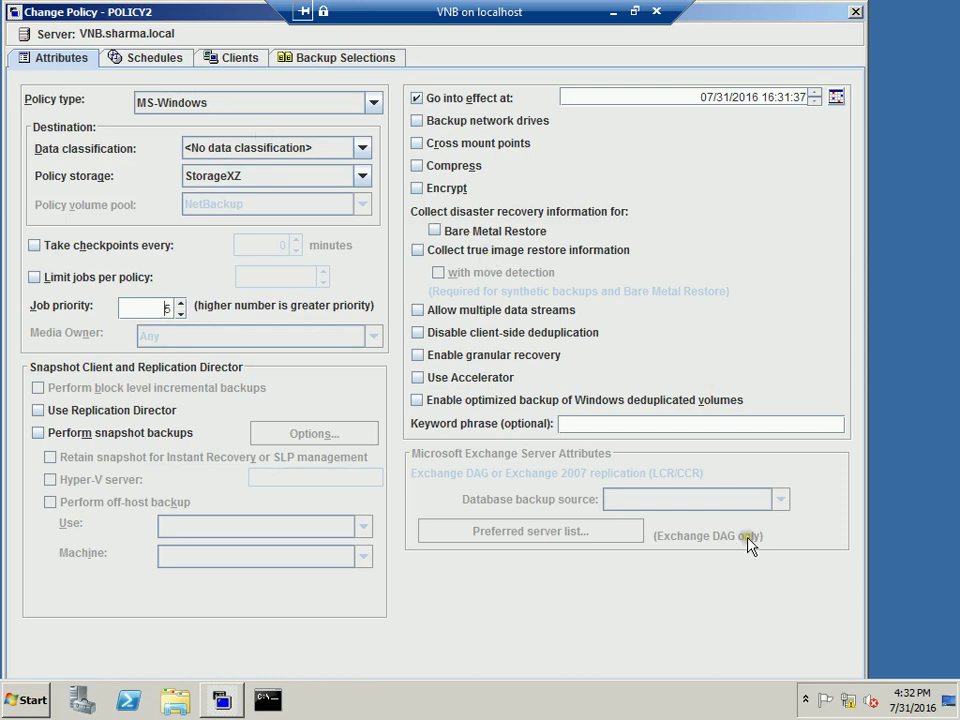
Add a weekly TEST1 full-backup schedule with a Thursday 08:10–12:42 start window
left_click(168, 59)
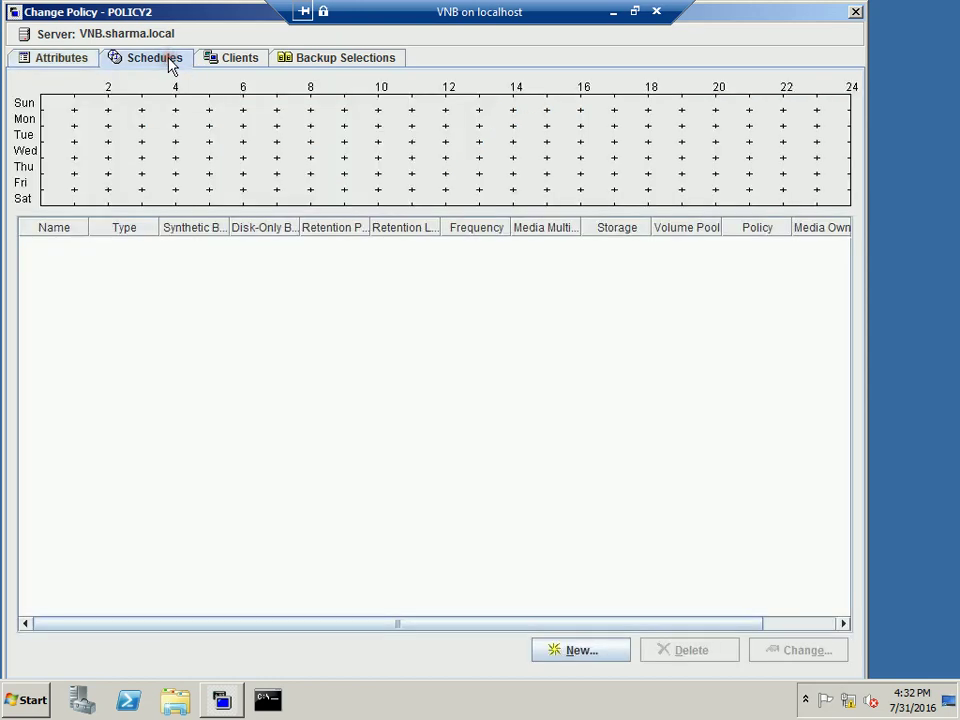
left_click(577, 652)
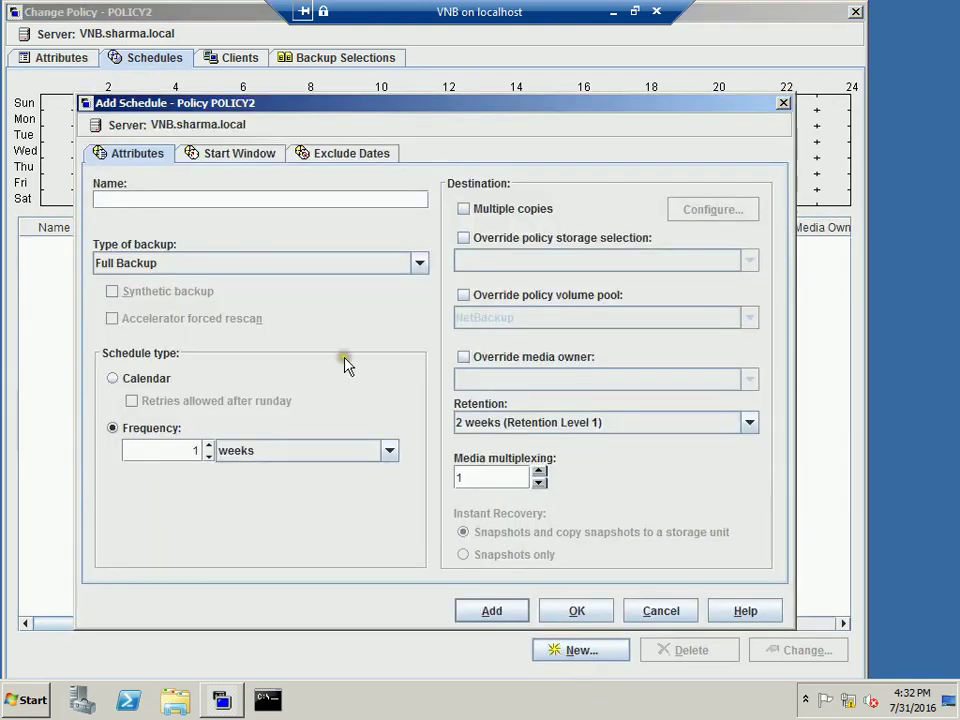
left_click(322, 201)
left_click(226, 156)
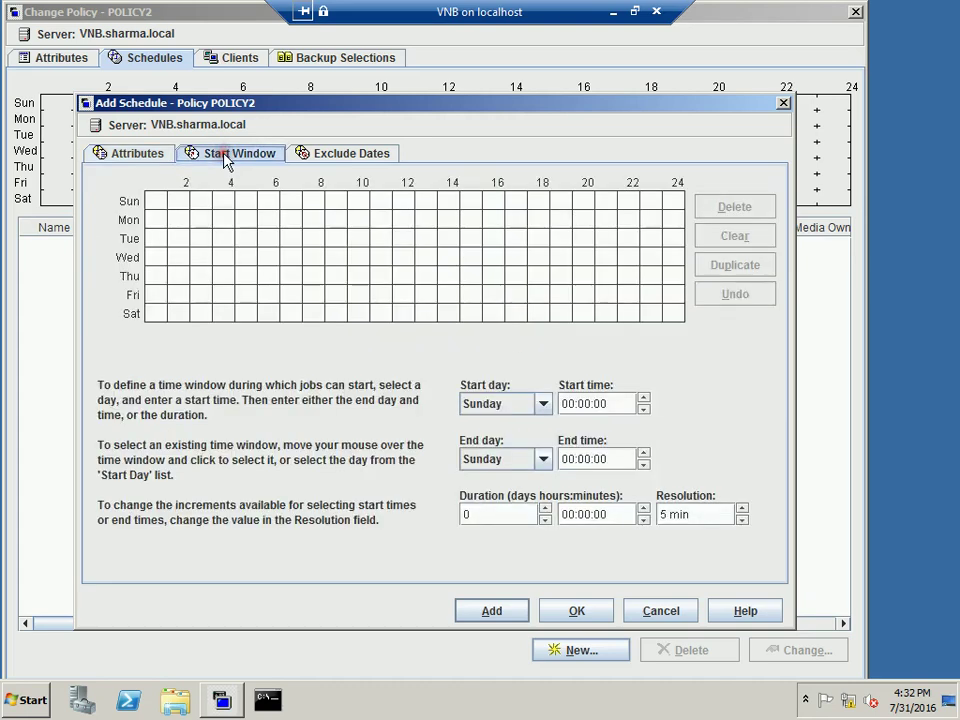
left_click_drag(328, 276, 431, 281)
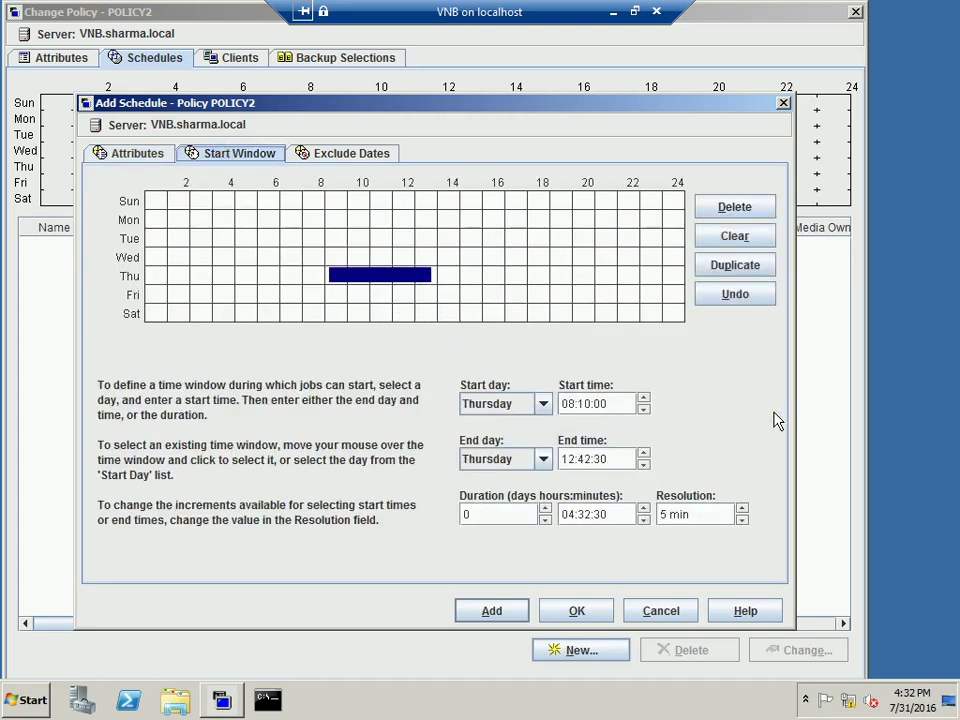
left_click(555, 612)
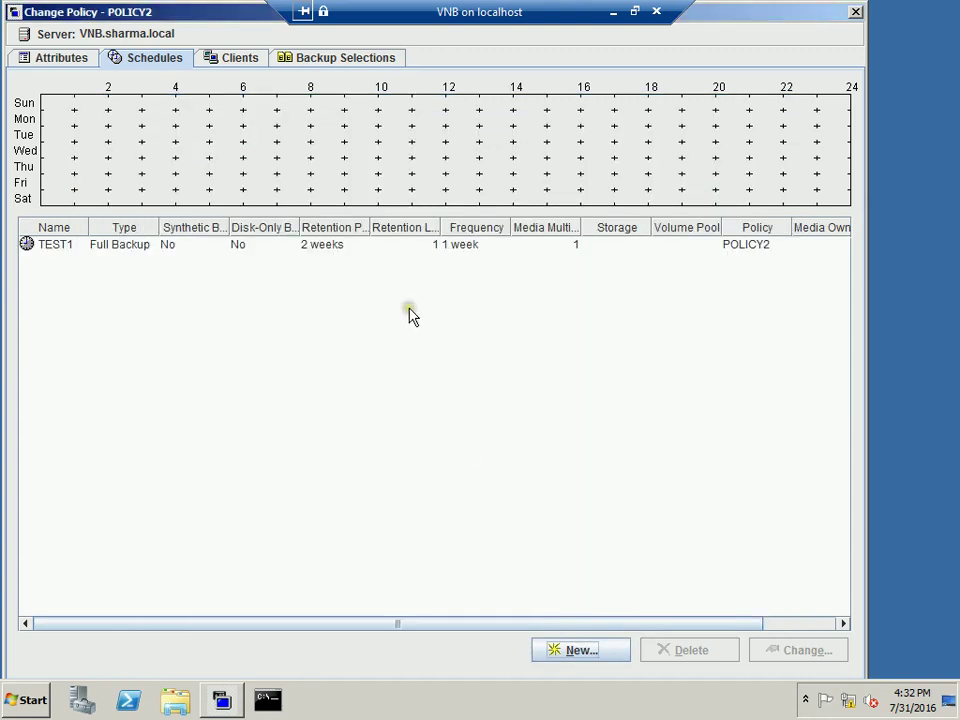
Add client VDC as Windows-x64, Windows2008 to POLICY2 and show its empty Backup Selections list
left_click(246, 60)
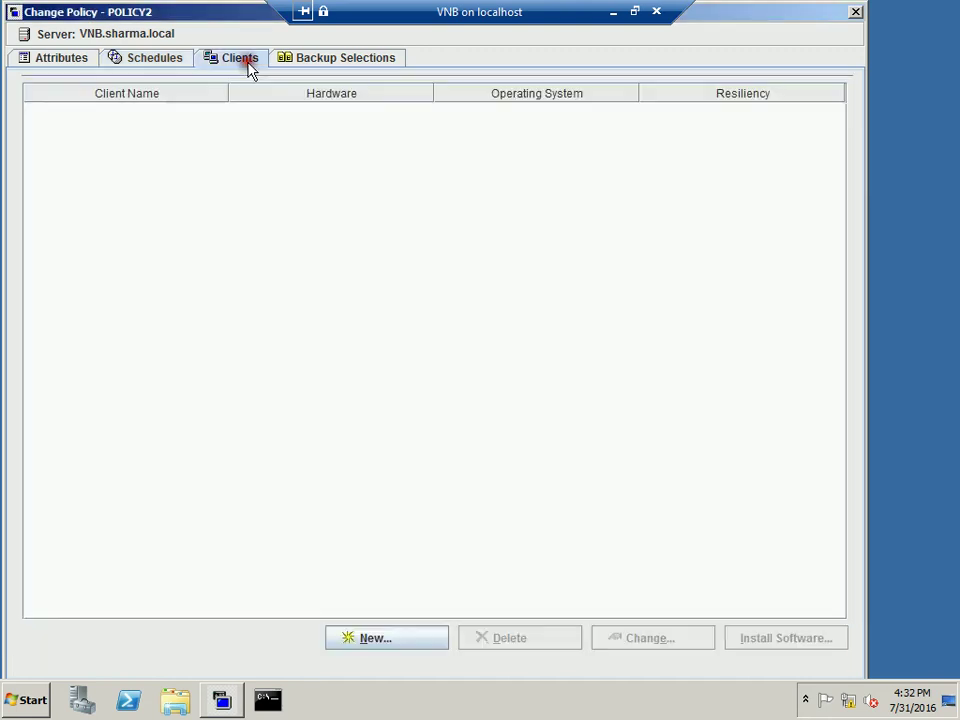
left_click(389, 639)
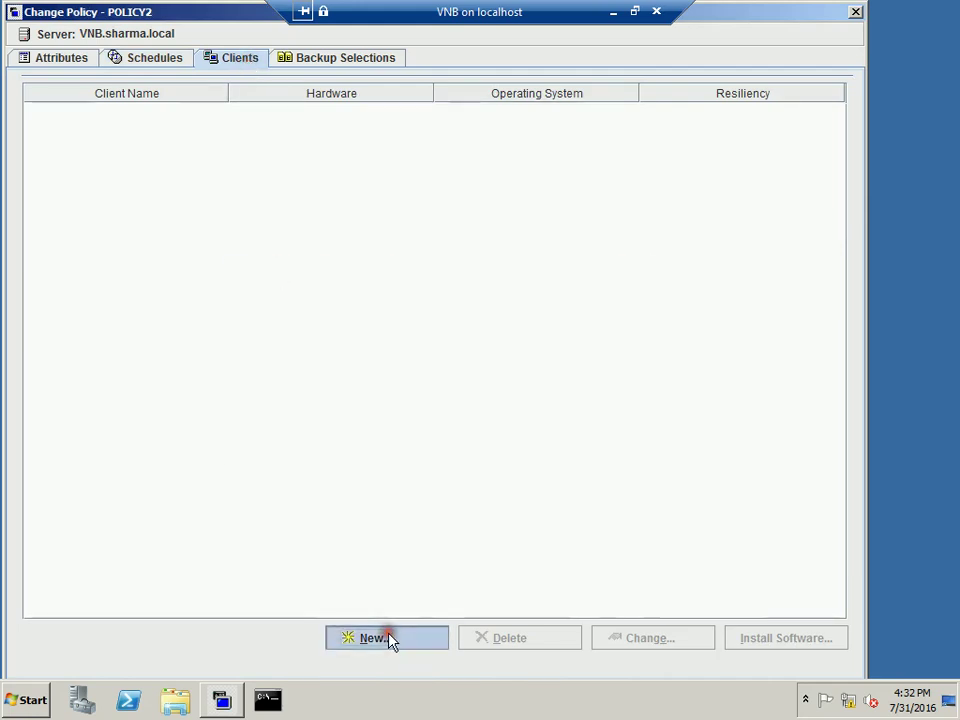
left_click(492, 347)
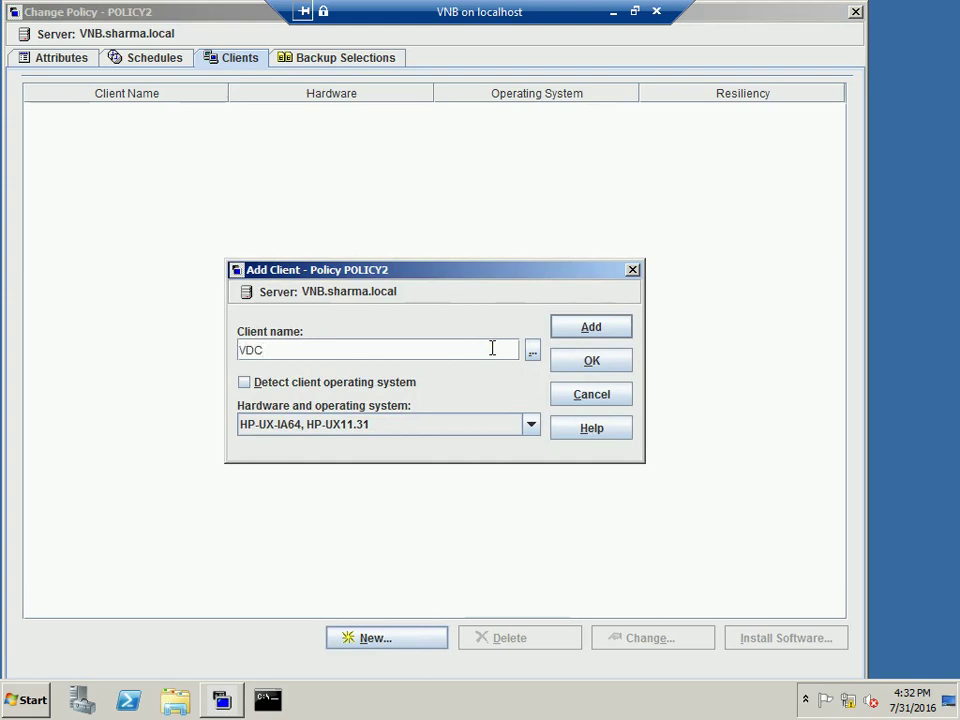
left_click(533, 431)
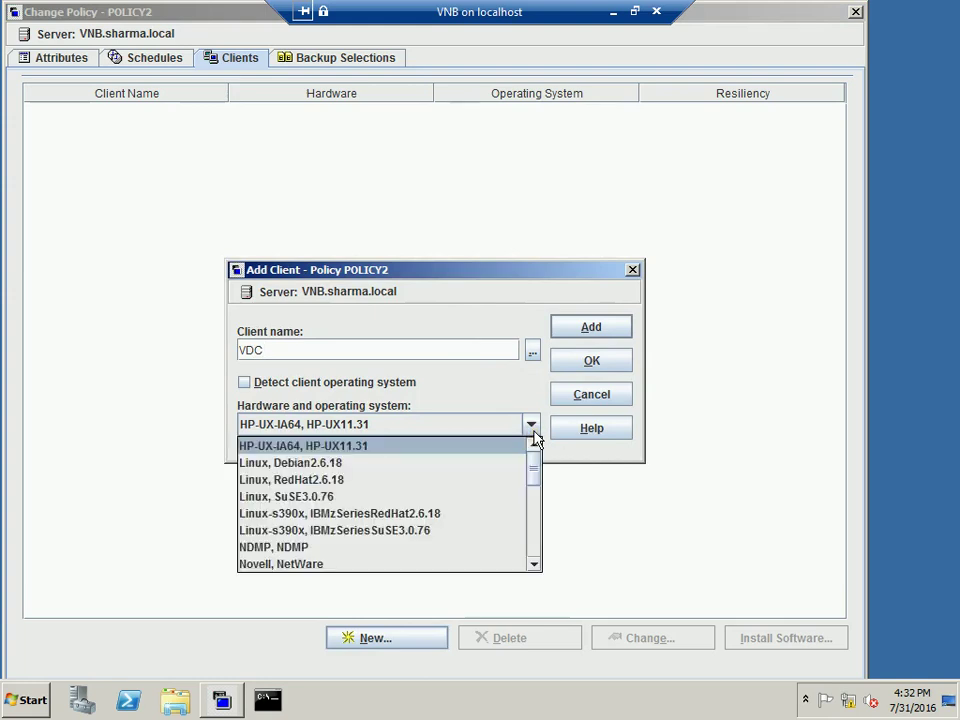
left_click(538, 565)
left_click(538, 566)
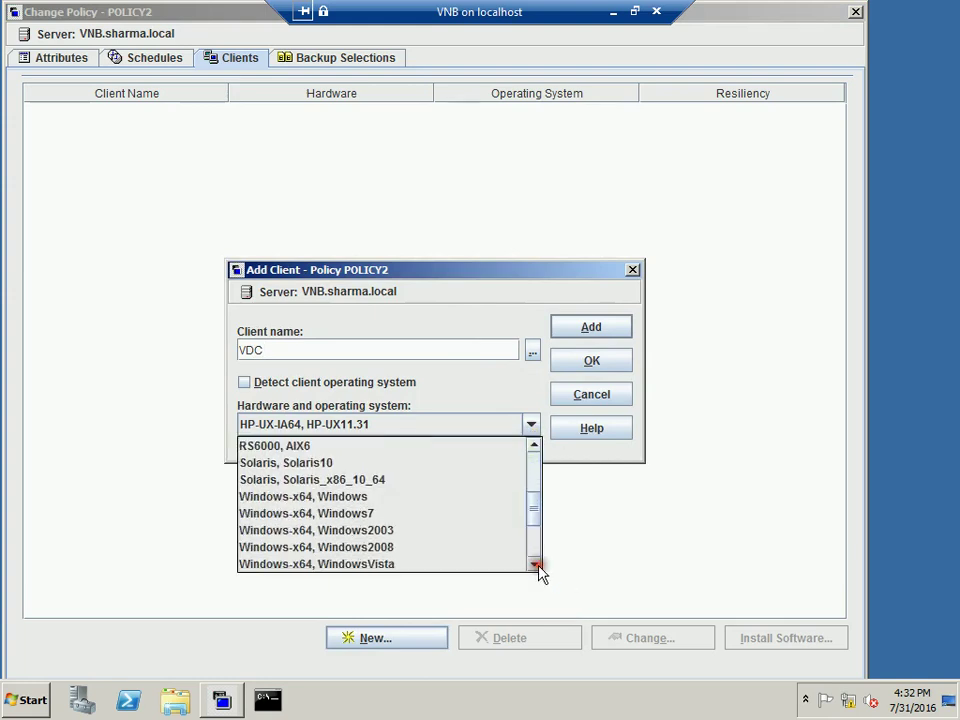
left_click(365, 548)
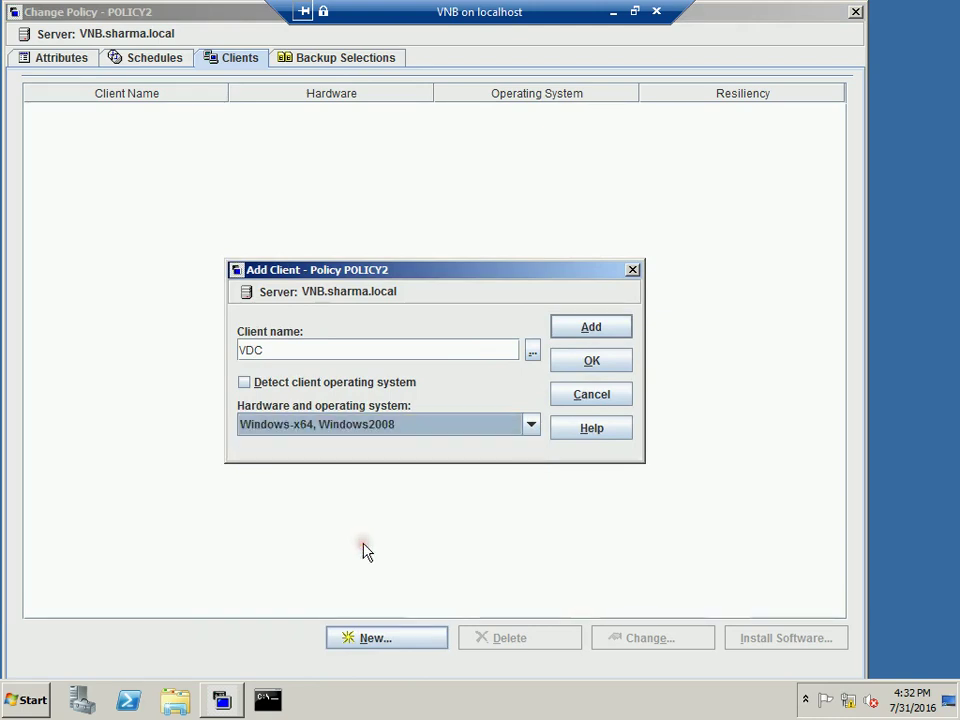
left_click(604, 366)
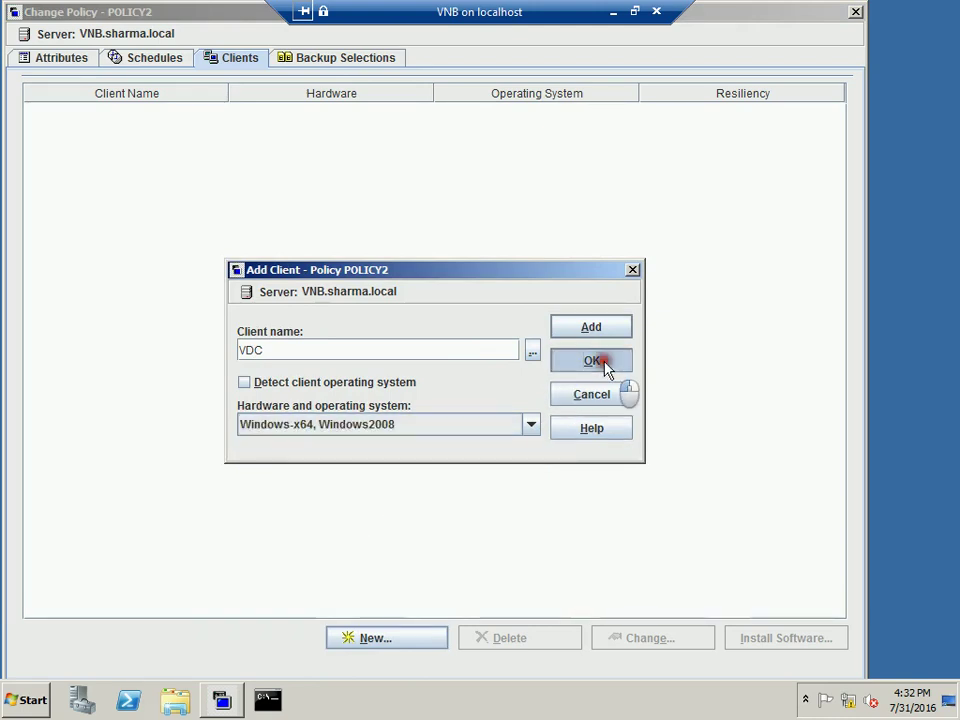
left_click(345, 60)
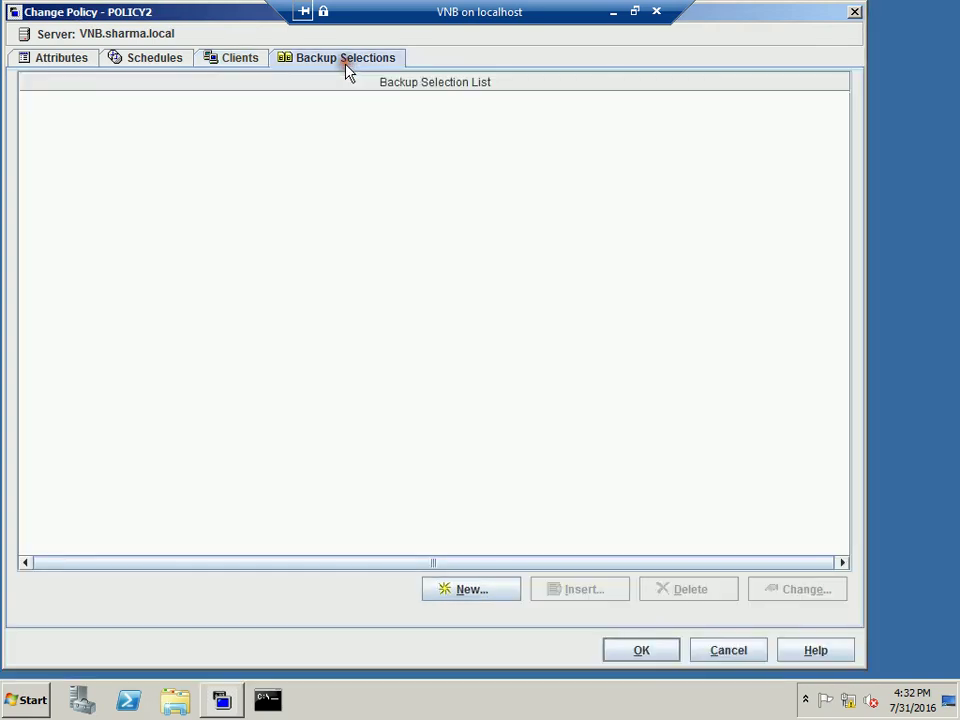
Start browsing VDC's folders for a new backup selection, then show the VDC machine full-screen
left_click(464, 591)
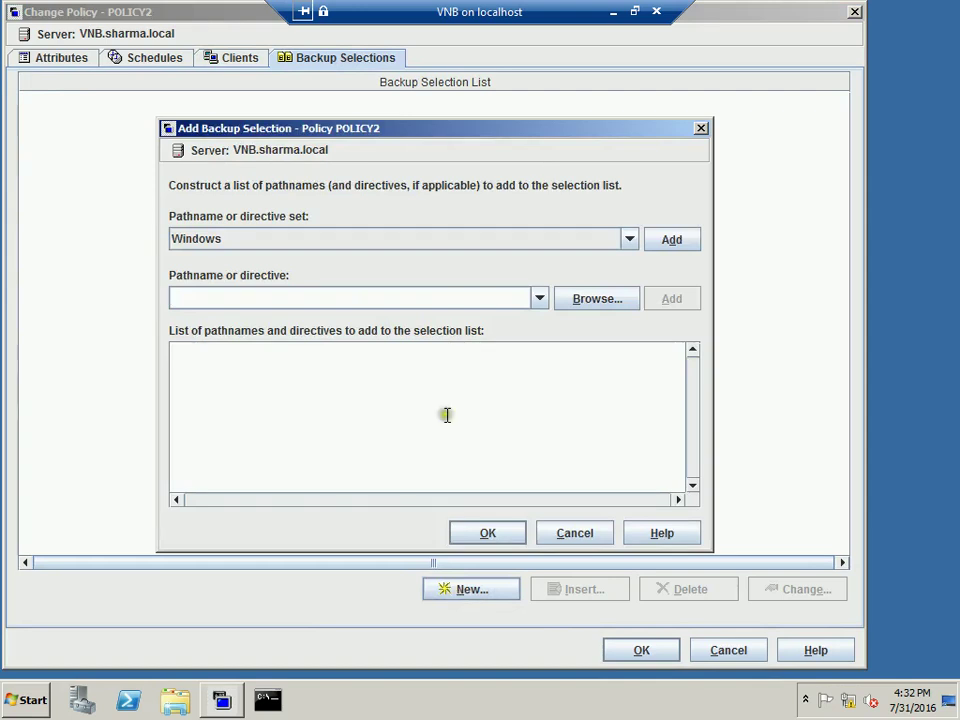
left_click(613, 309)
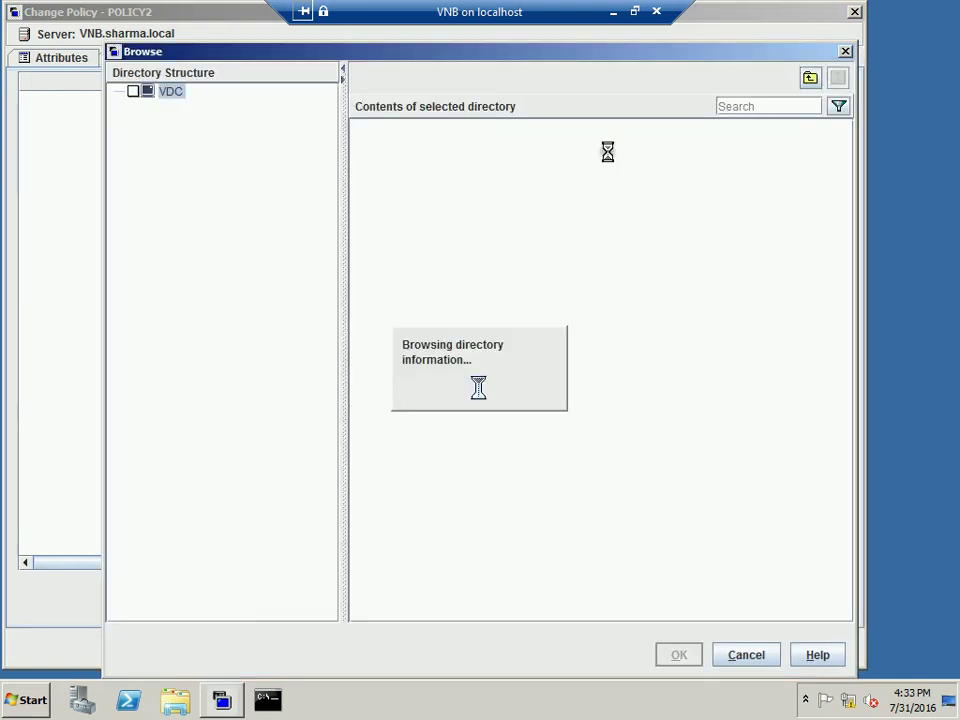
left_click(634, 11)
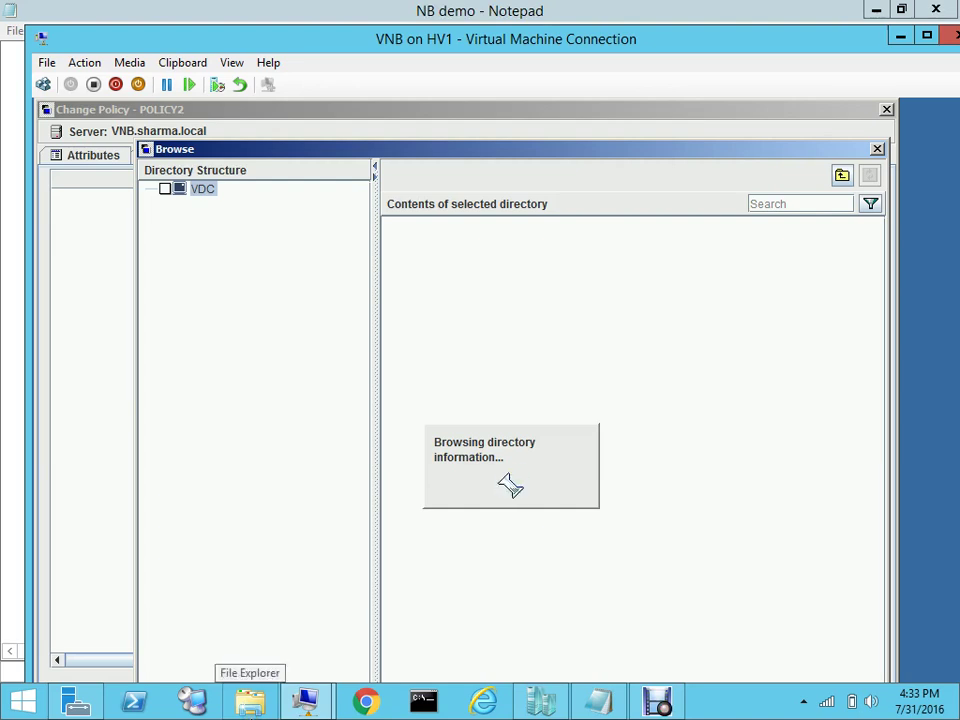
mouse_move(307, 710)
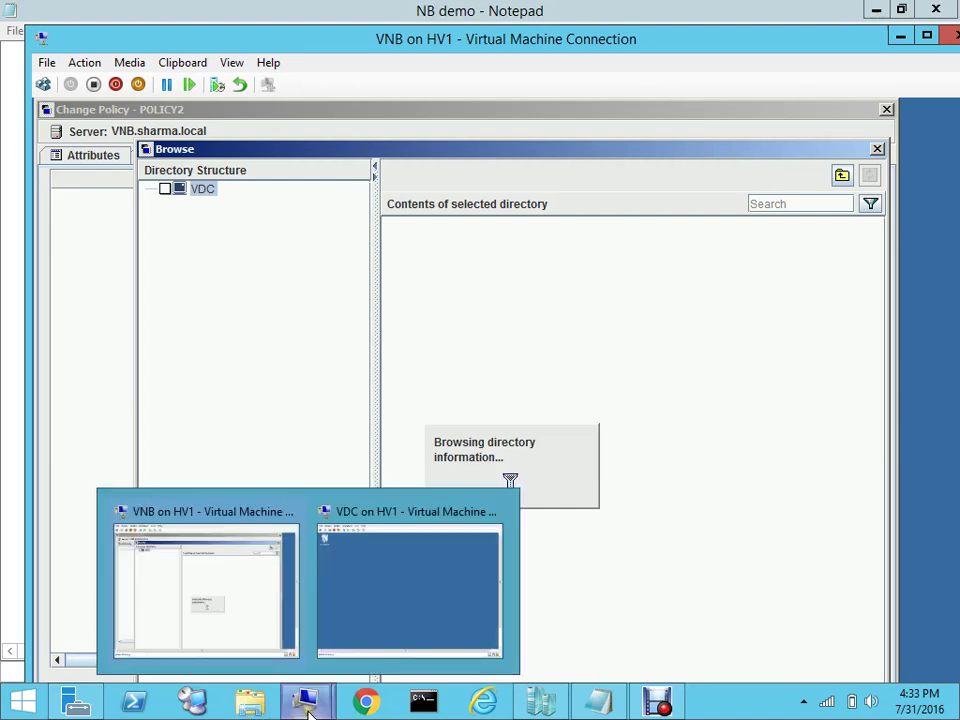
left_click(399, 621)
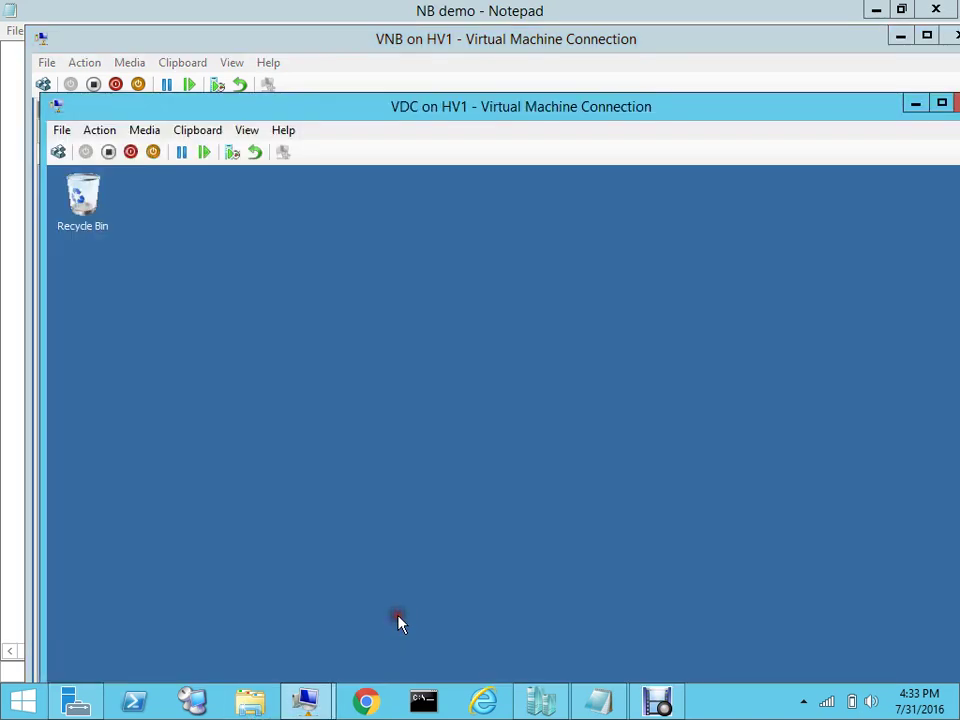
left_click(941, 110)
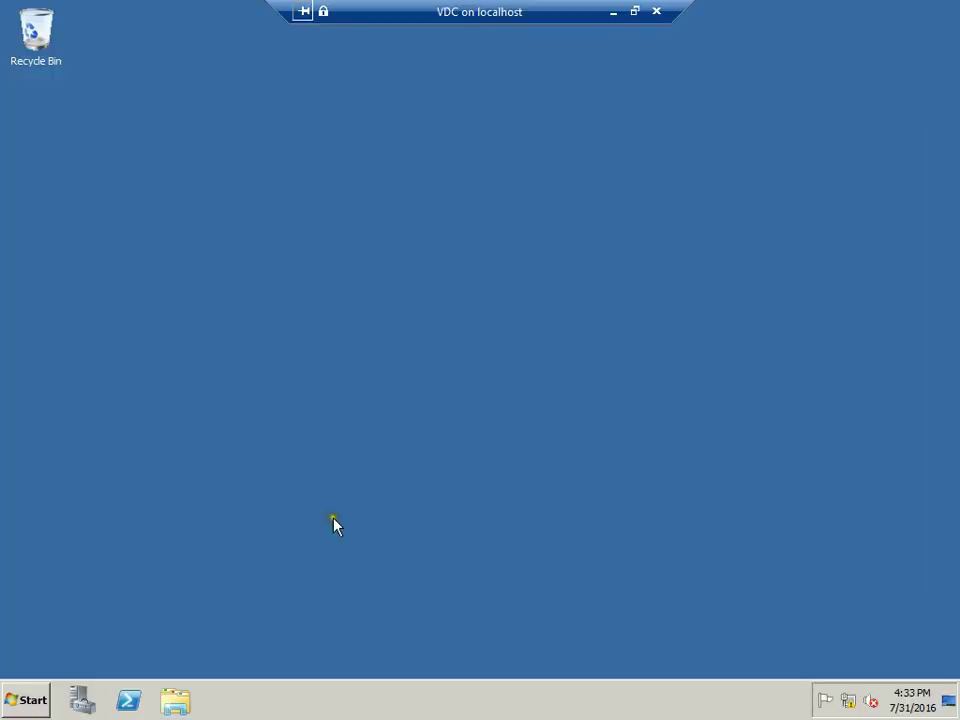
left_click(182, 706)
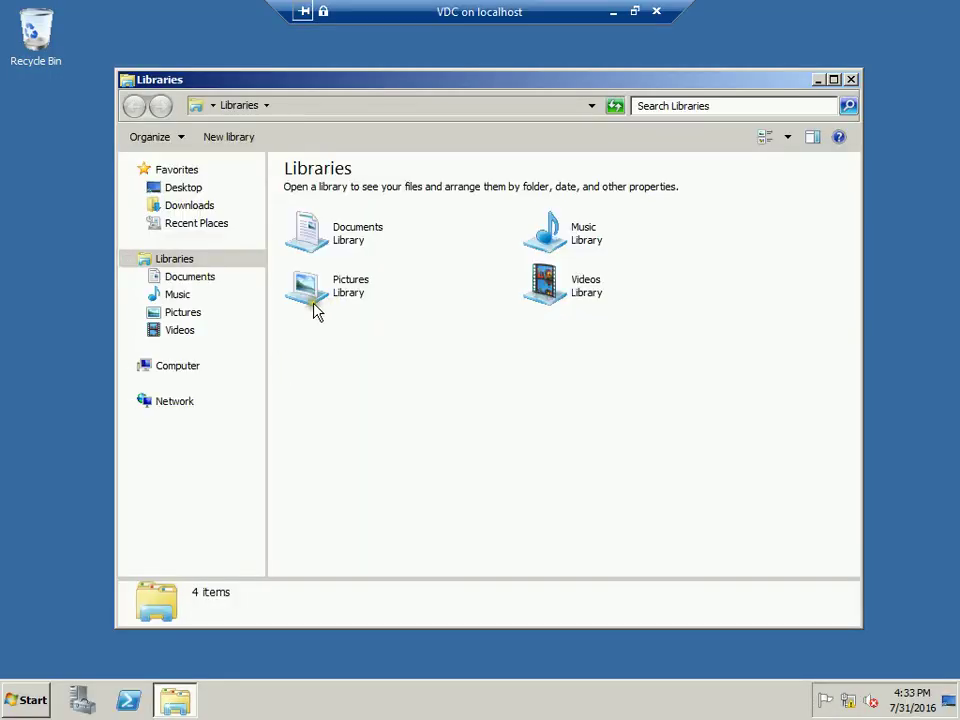
left_click(192, 366)
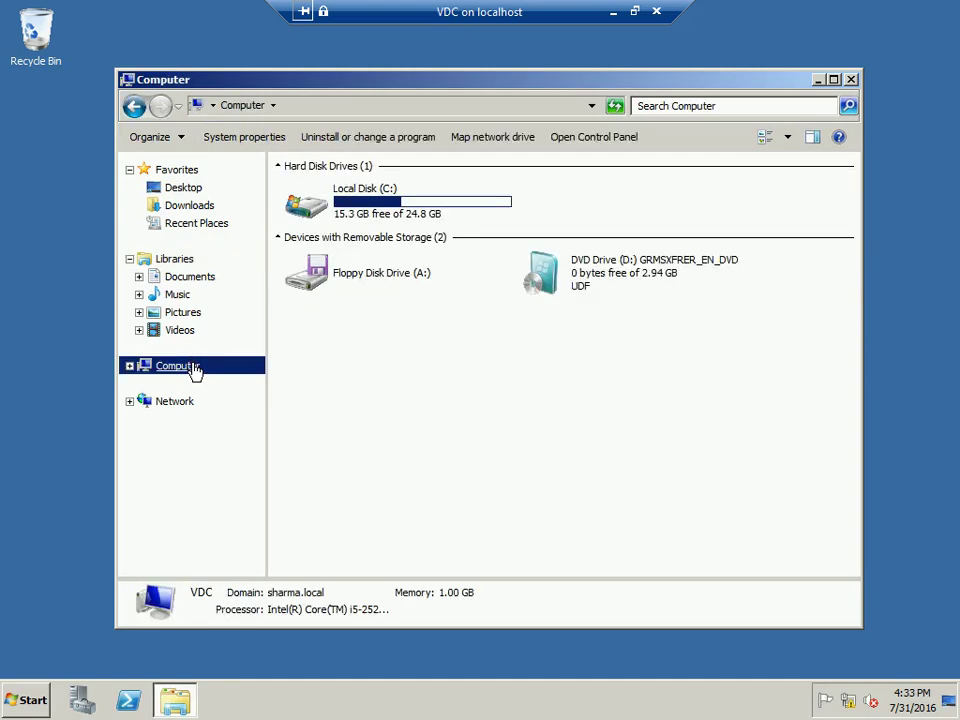
double_click(377, 198)
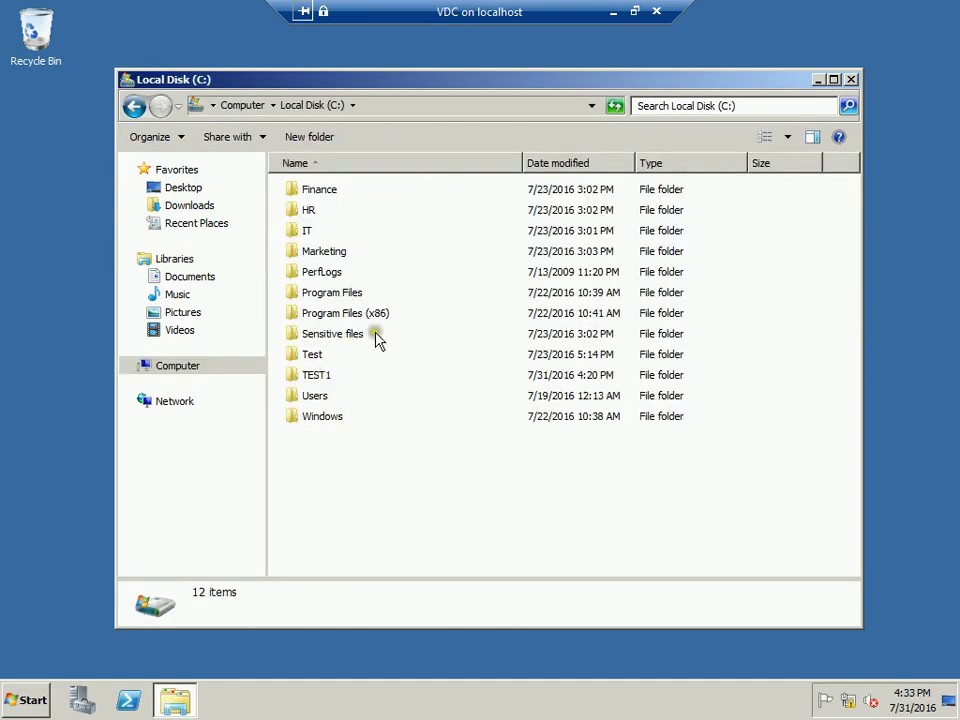
left_click(851, 80)
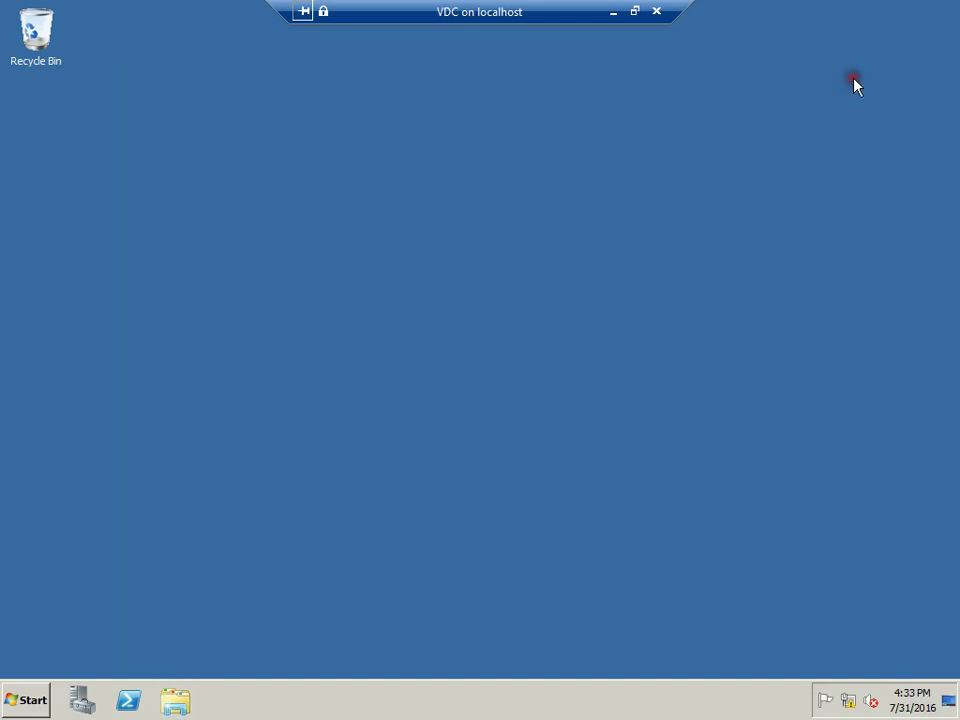
Return to the VNB machine full-screen, where the browse lists VDC's drives A:, C: and D:
left_click(634, 13)
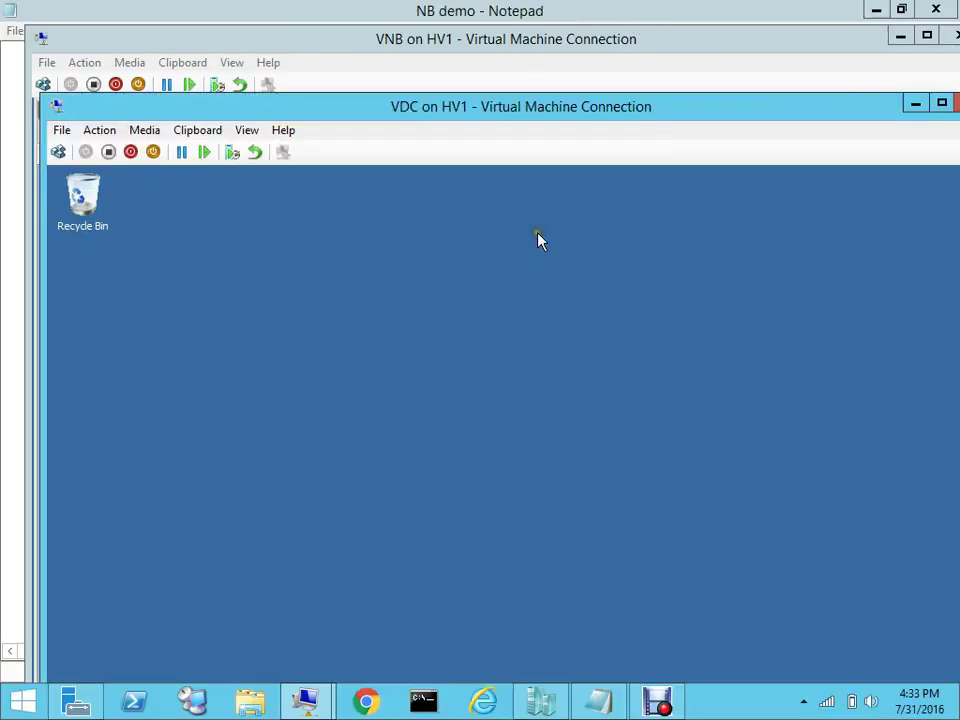
left_click(730, 76)
left_click(928, 38)
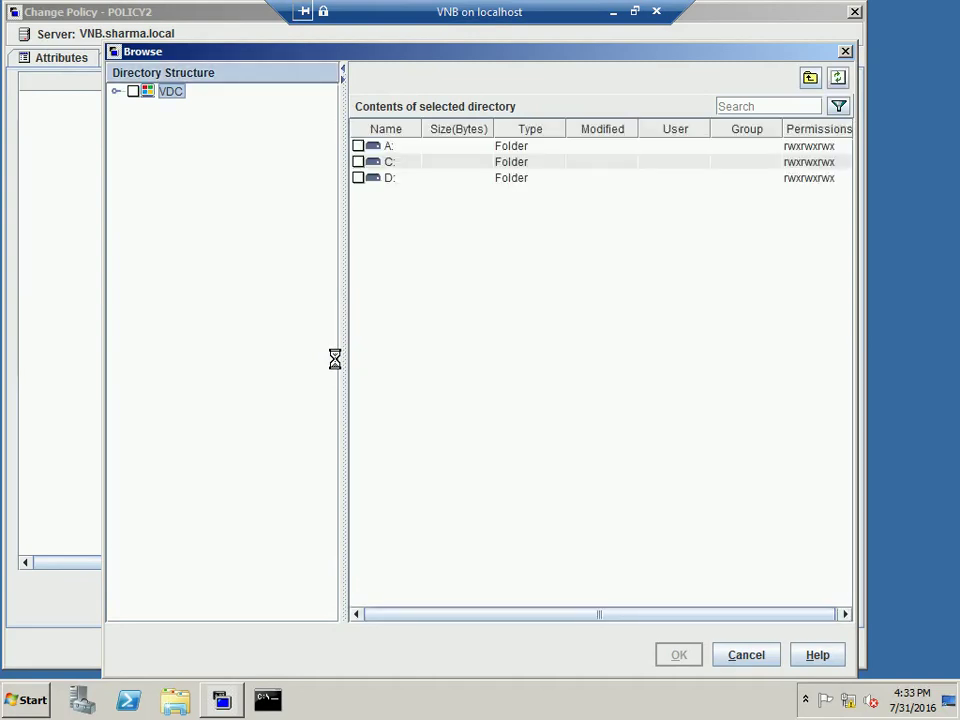
Expand VDC and drive C: in the Browse tree, then take VNB out of full-screen
left_click(116, 91)
left_click(135, 121)
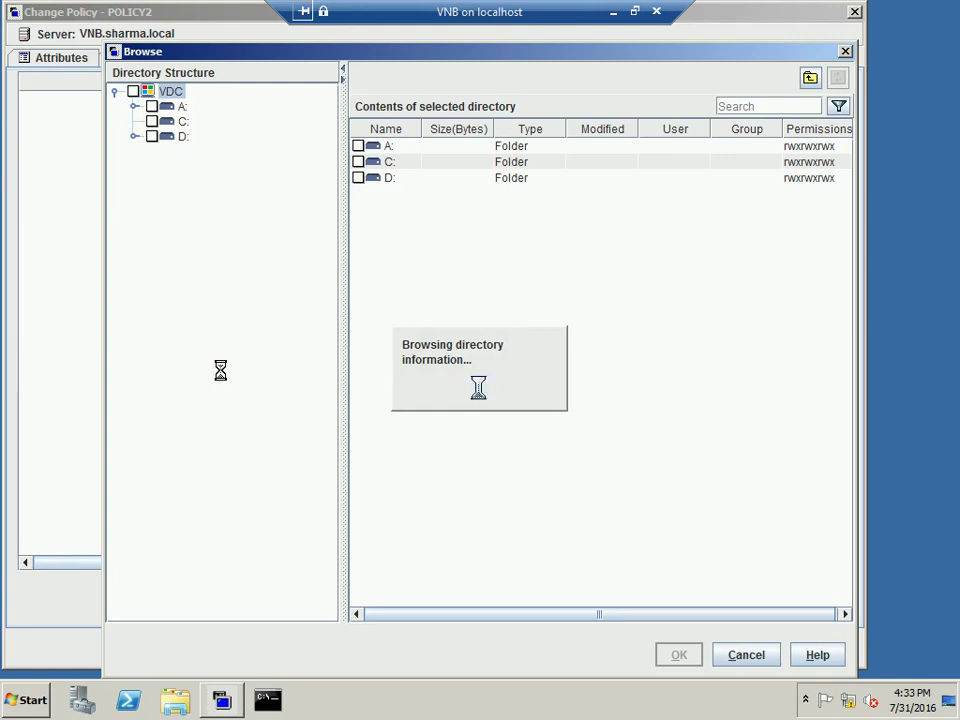
left_click(636, 14)
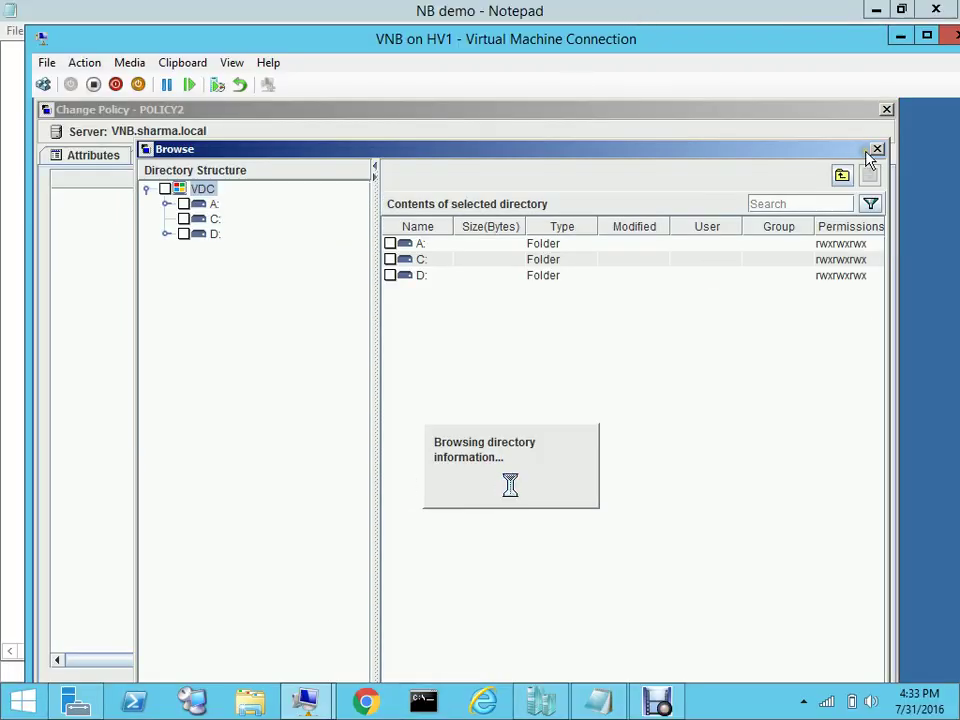
left_click(927, 36)
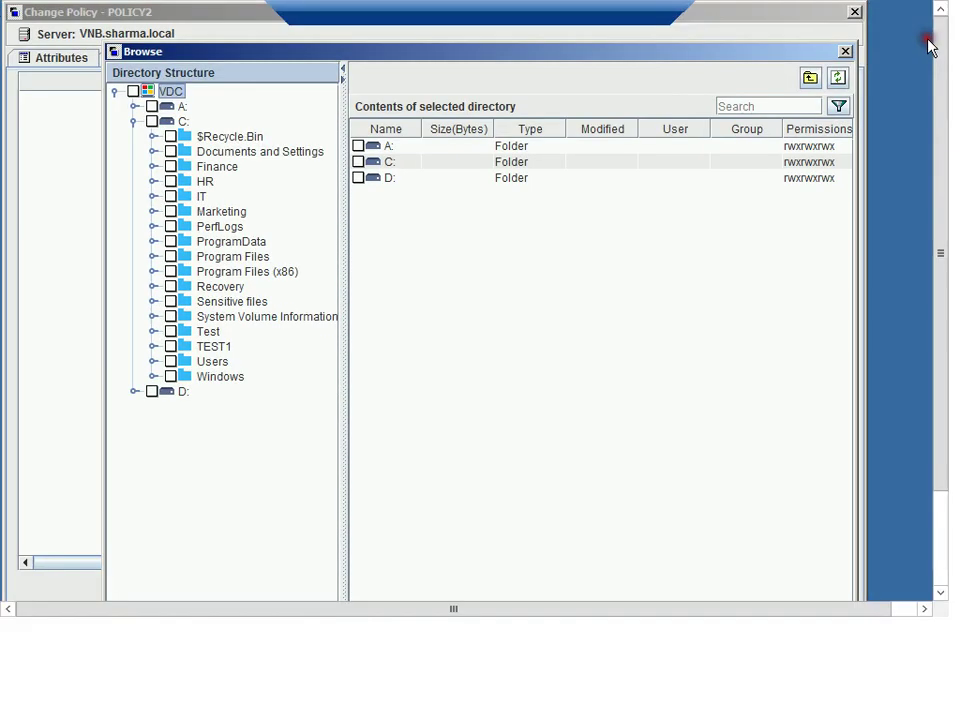
left_click(178, 699)
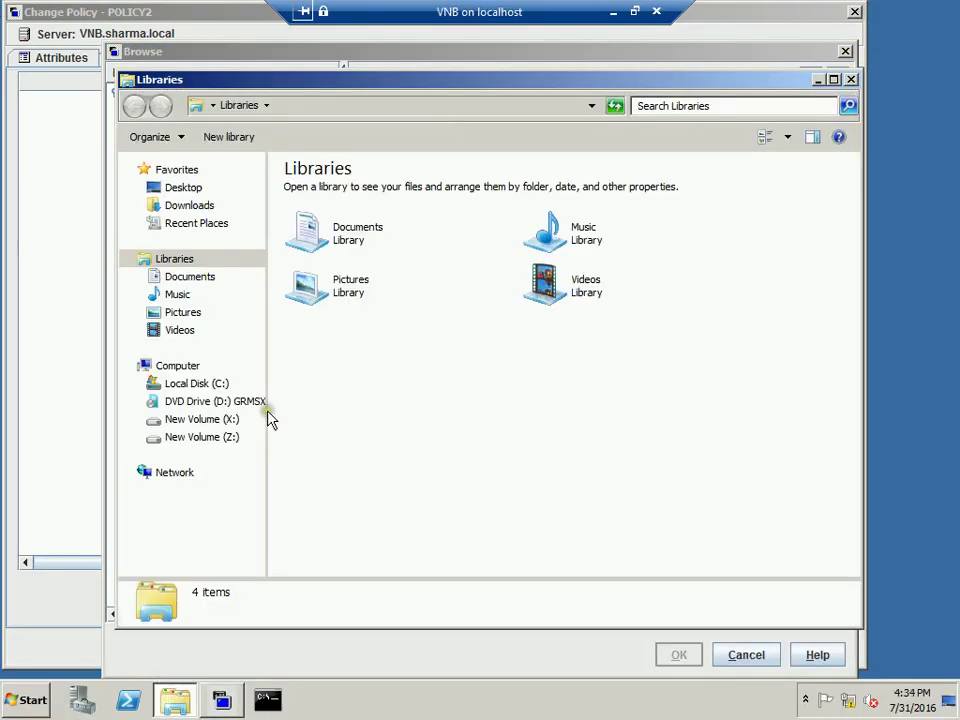
left_click(207, 425)
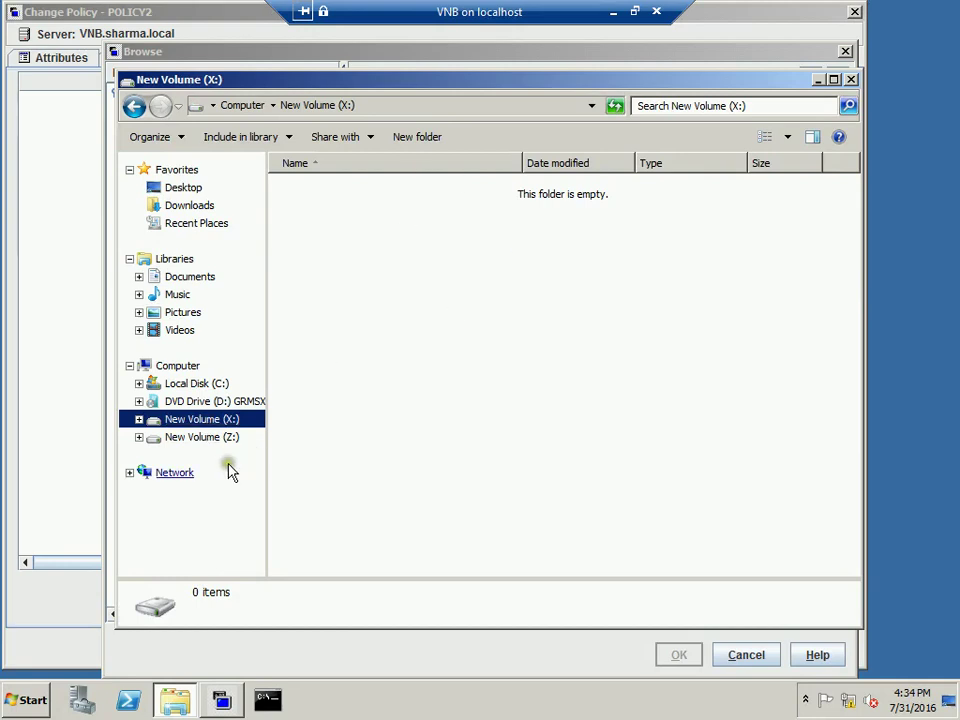
left_click(226, 439)
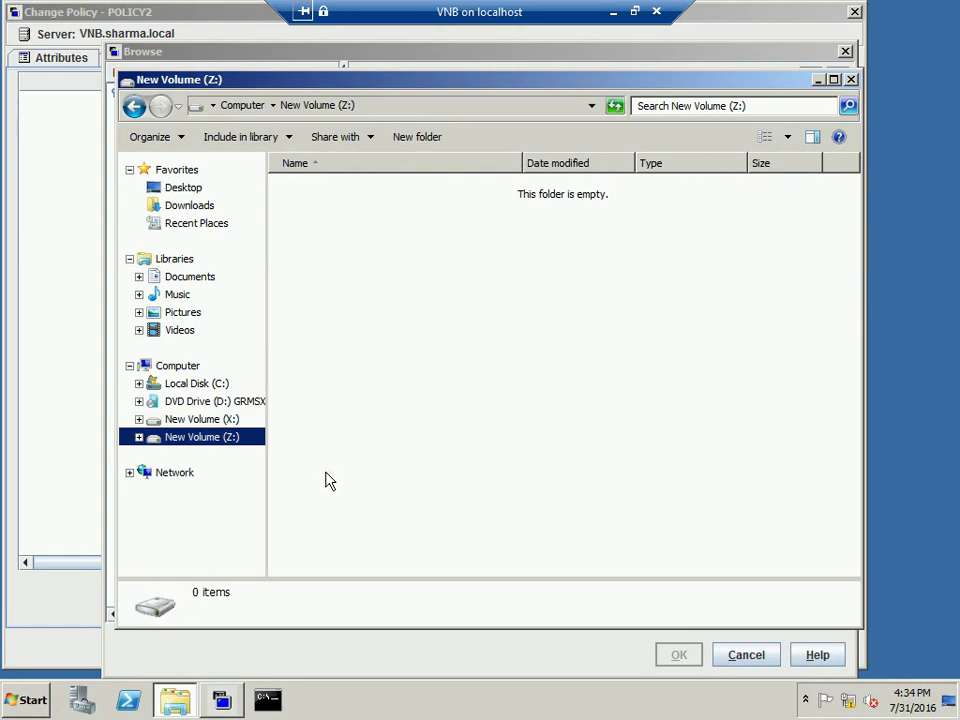
left_click(852, 80)
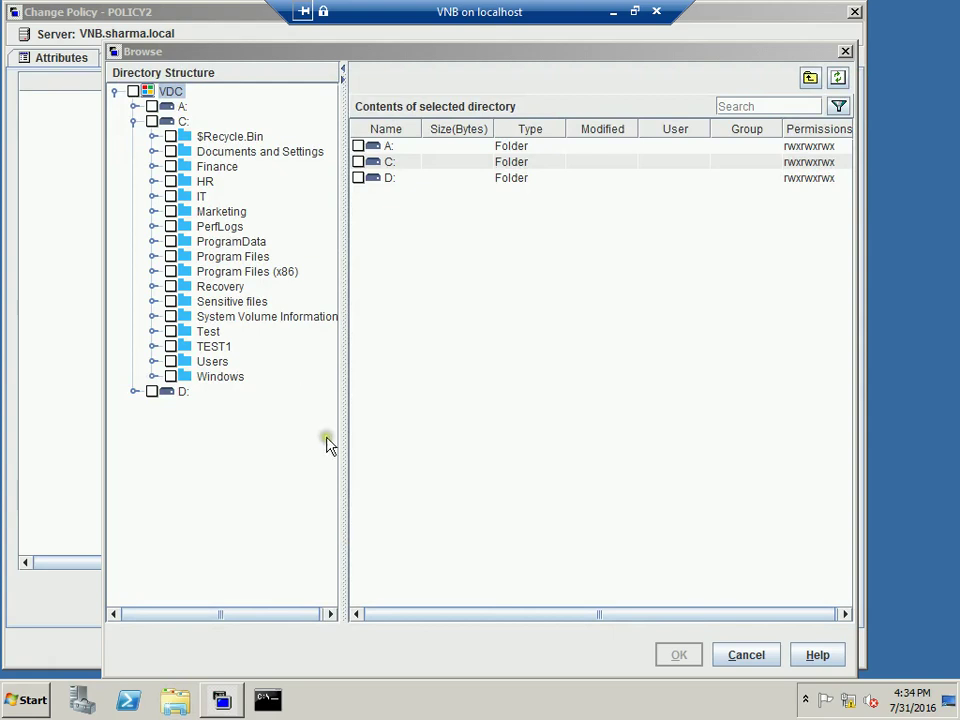
Check the TEST1 folder and add C:\TEST1 to POLICY2's backup selection list
left_click(170, 347)
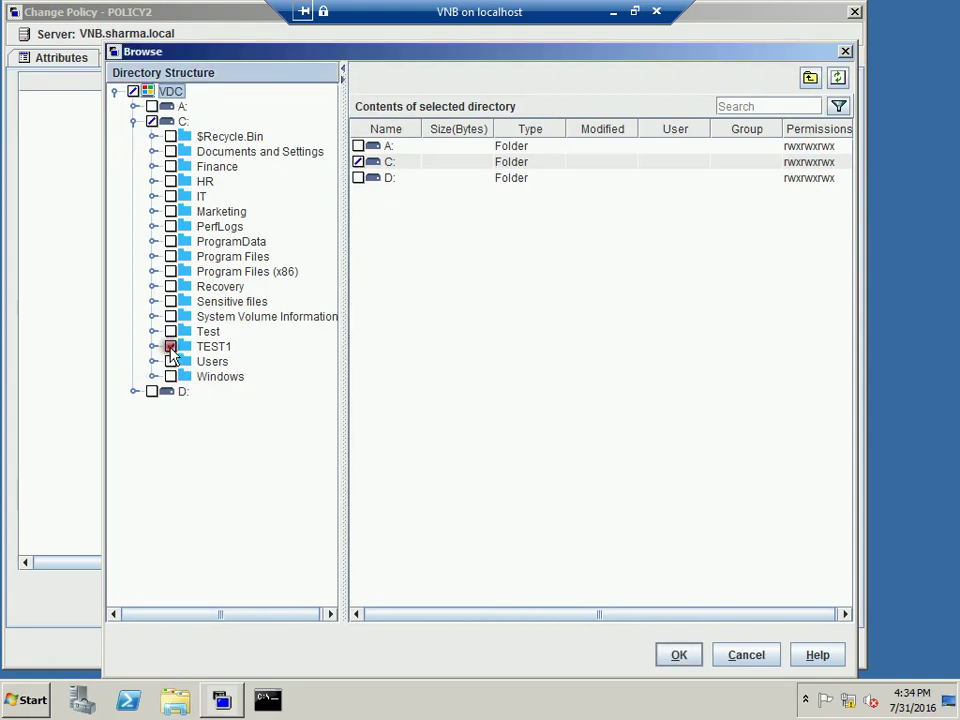
left_click(669, 652)
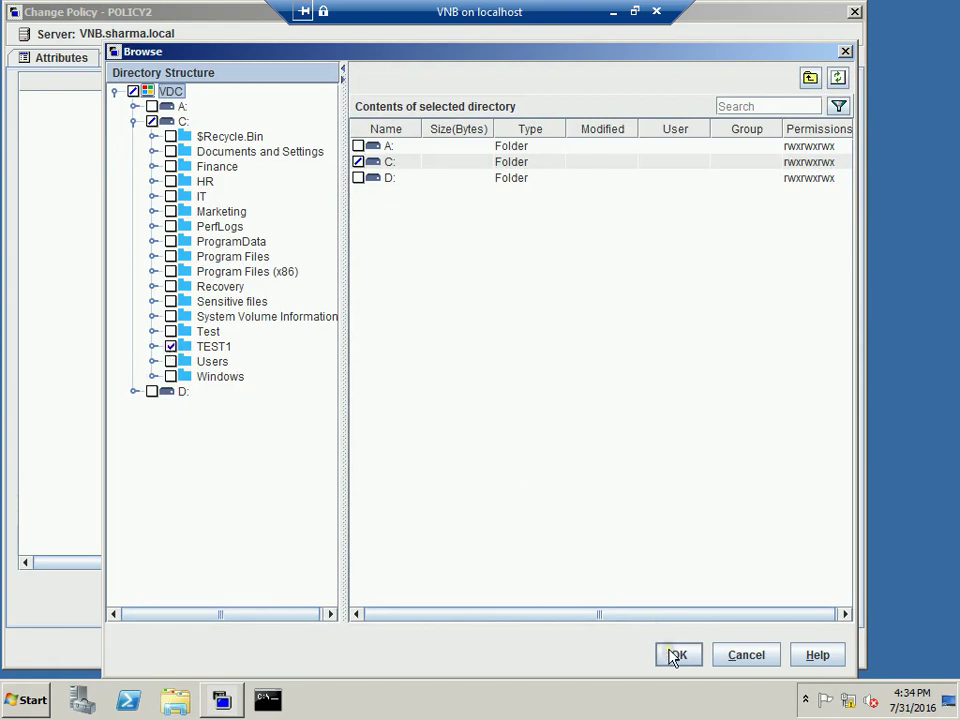
left_click(675, 656)
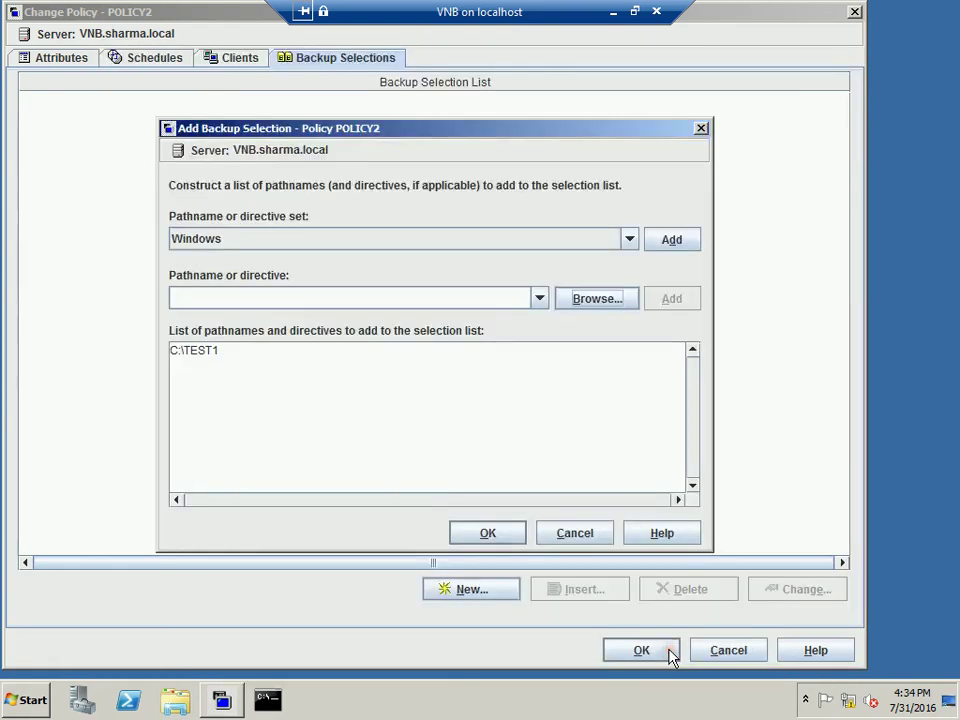
left_click(493, 540)
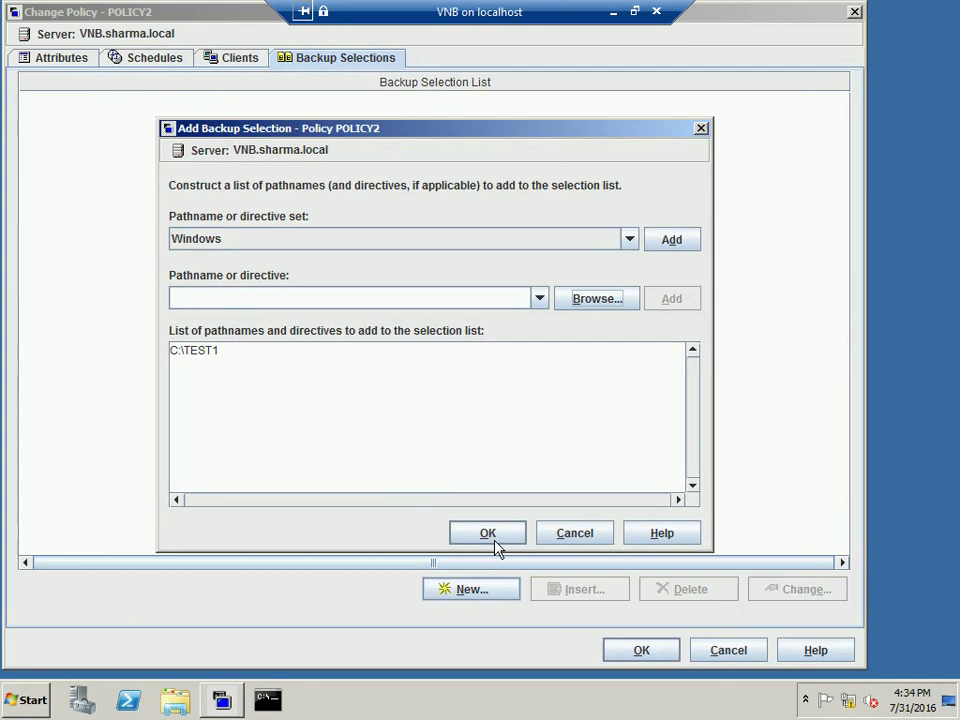
left_click(494, 540)
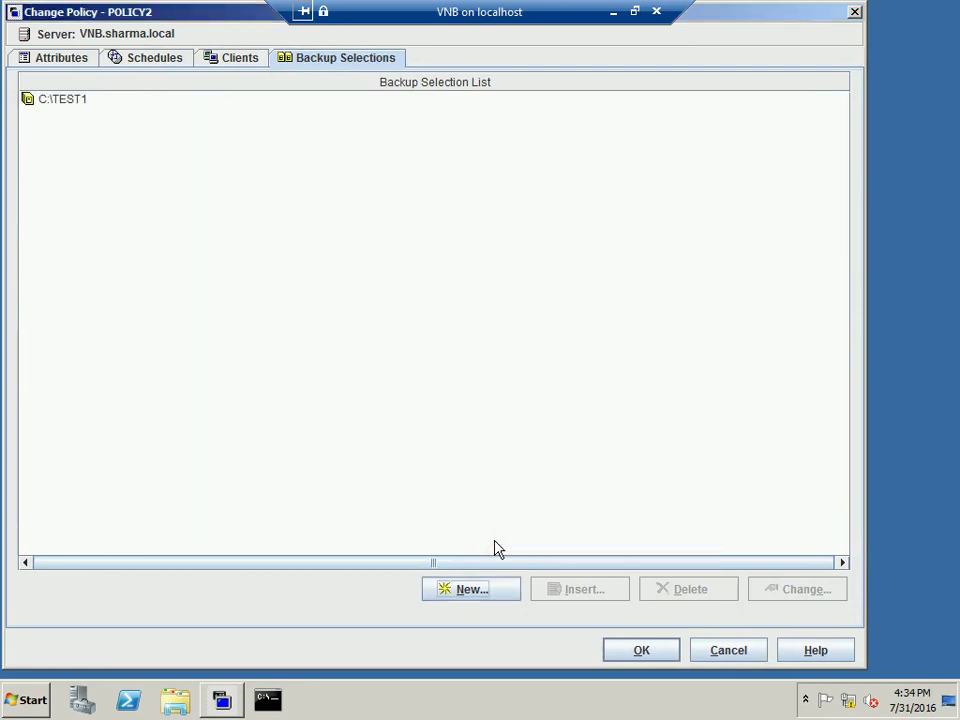
Save POLICY2, then launch a manual backup of client VDC using schedule TEST1
left_click(640, 658)
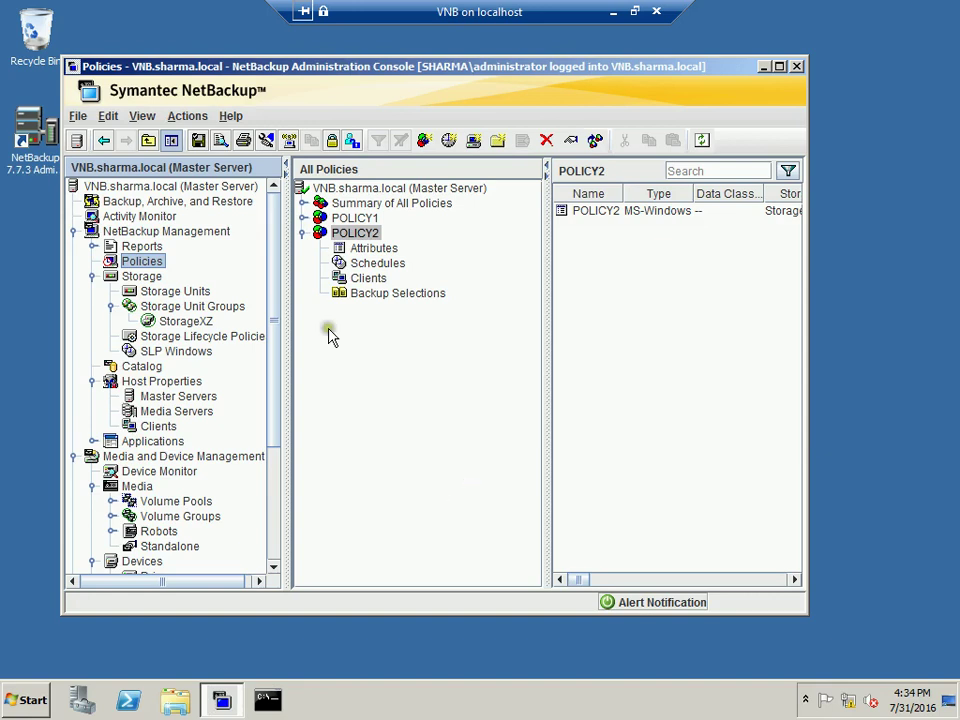
right_click(354, 238)
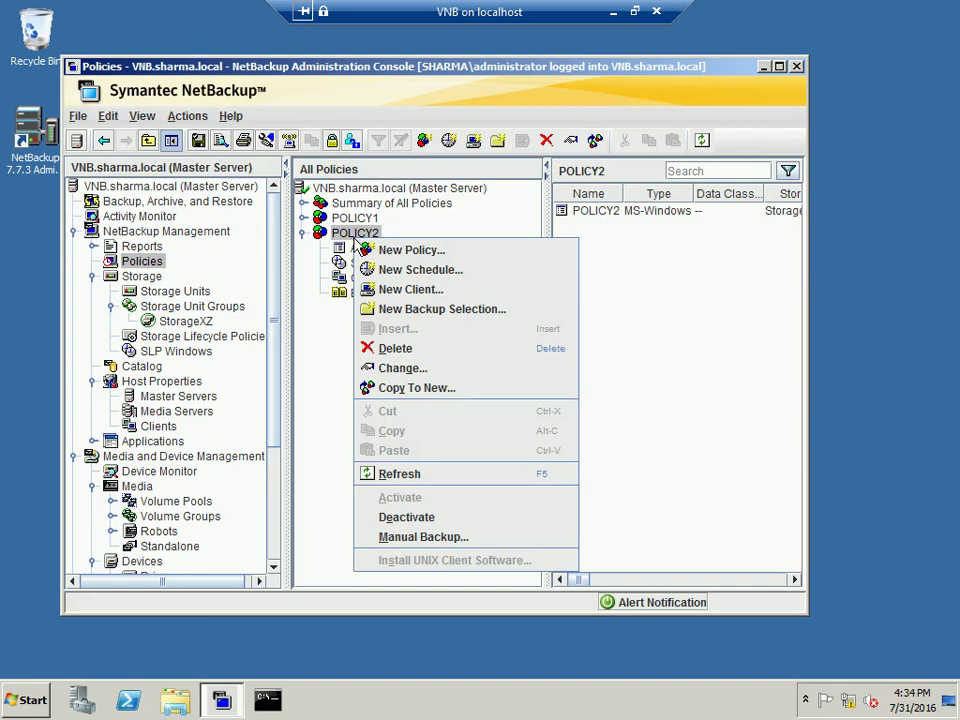
left_click(402, 538)
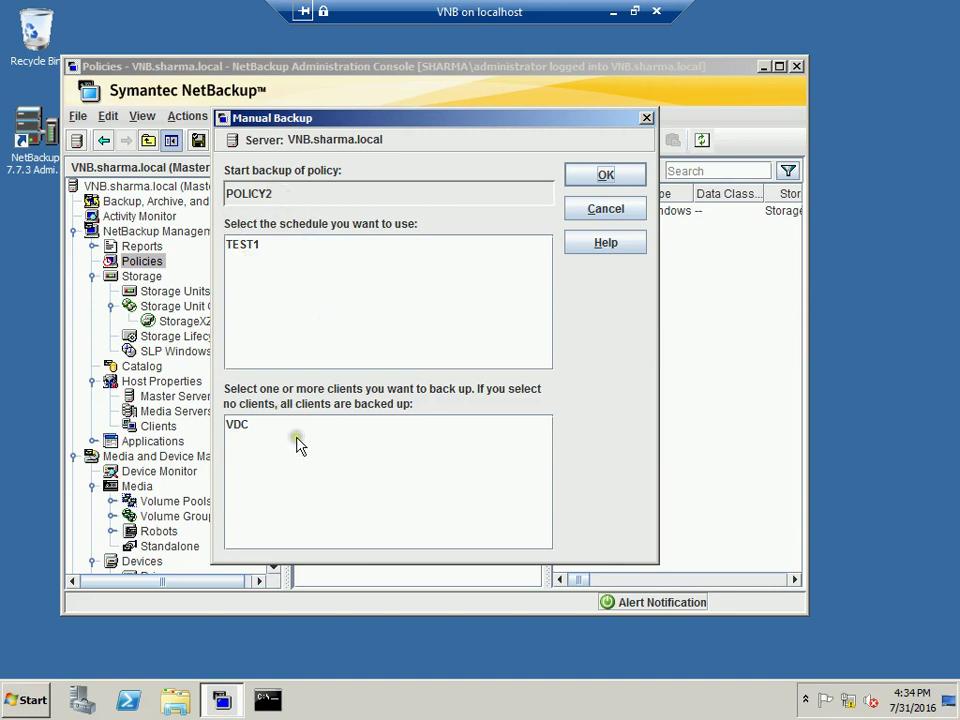
left_click(628, 180)
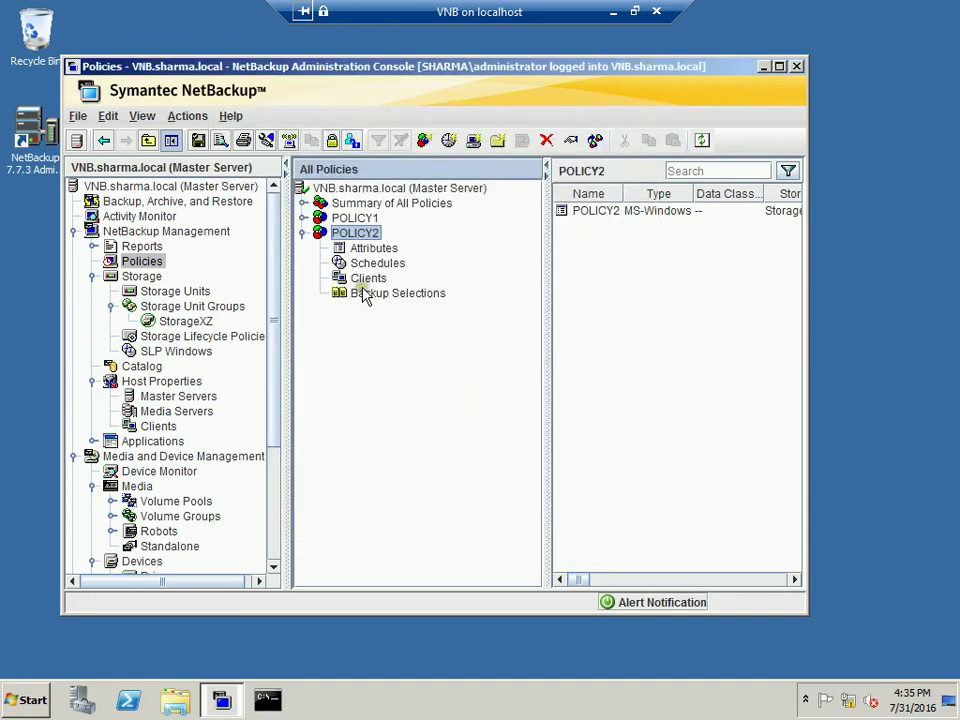
Open the Job Details of backup job 9 from the Activity Monitor
left_click(150, 217)
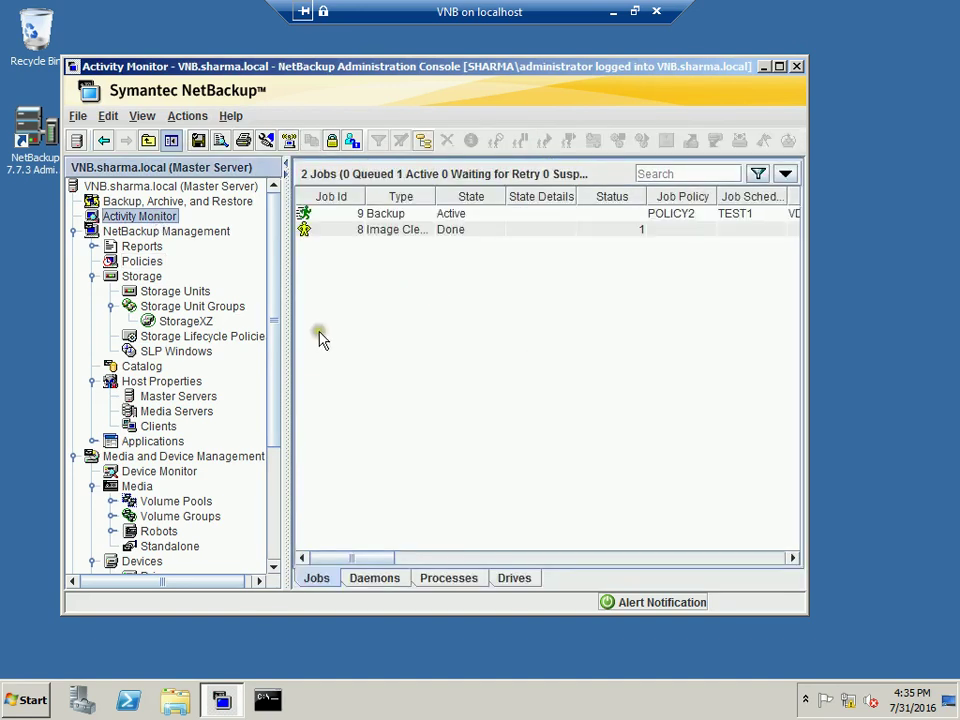
double_click(451, 217)
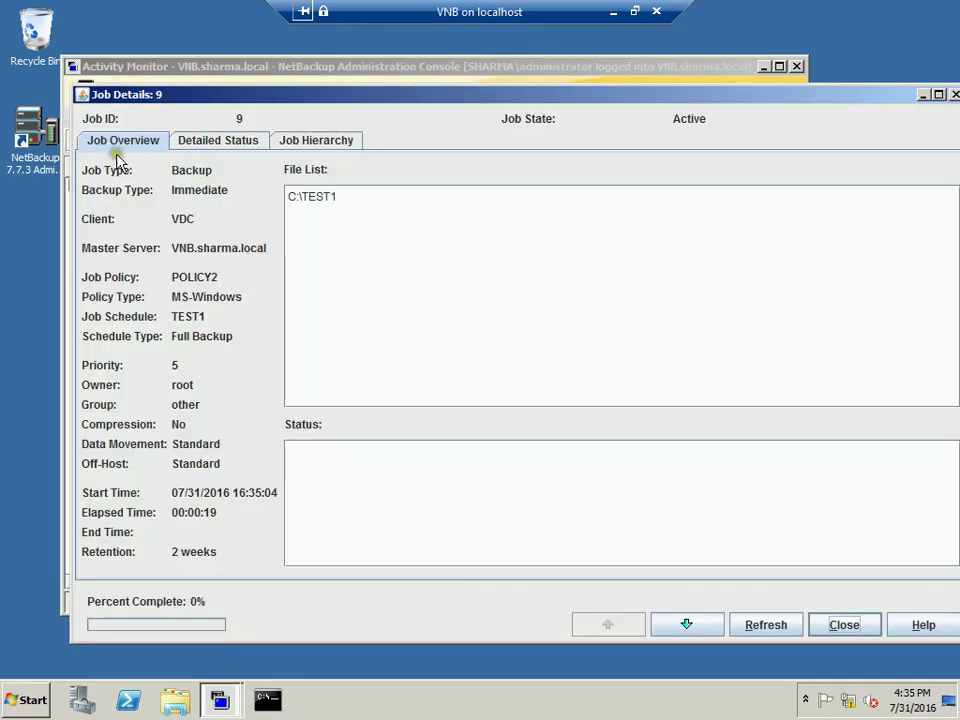
Show job 9's Detailed Status, which reports writing to storage unit StorageX
left_click(199, 148)
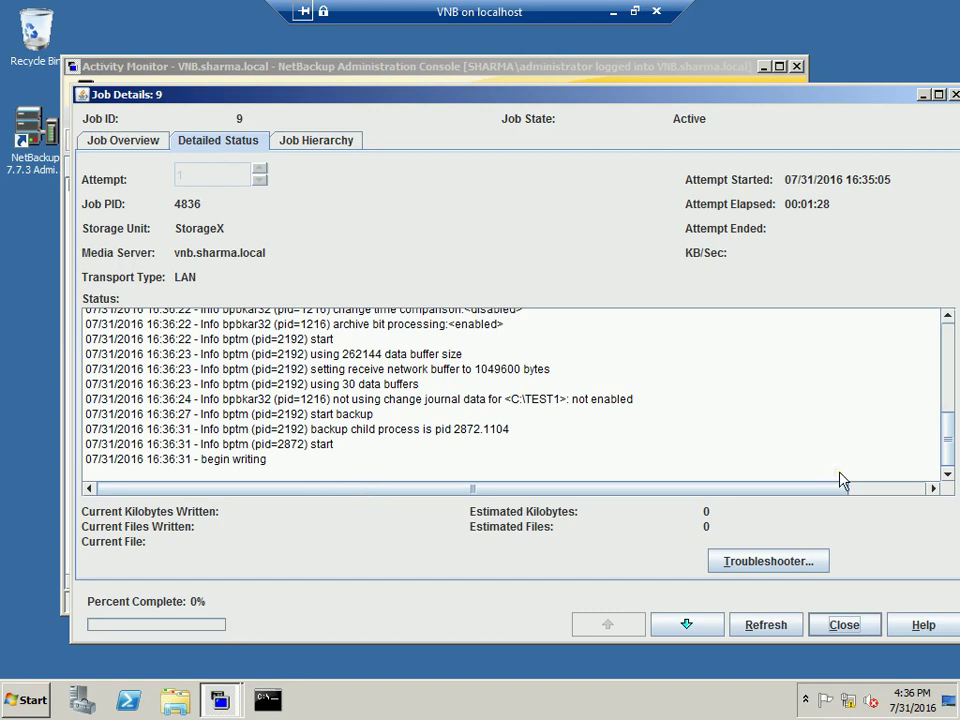
Close the job 9 details and wait until the job is Done with status 0
left_click(953, 94)
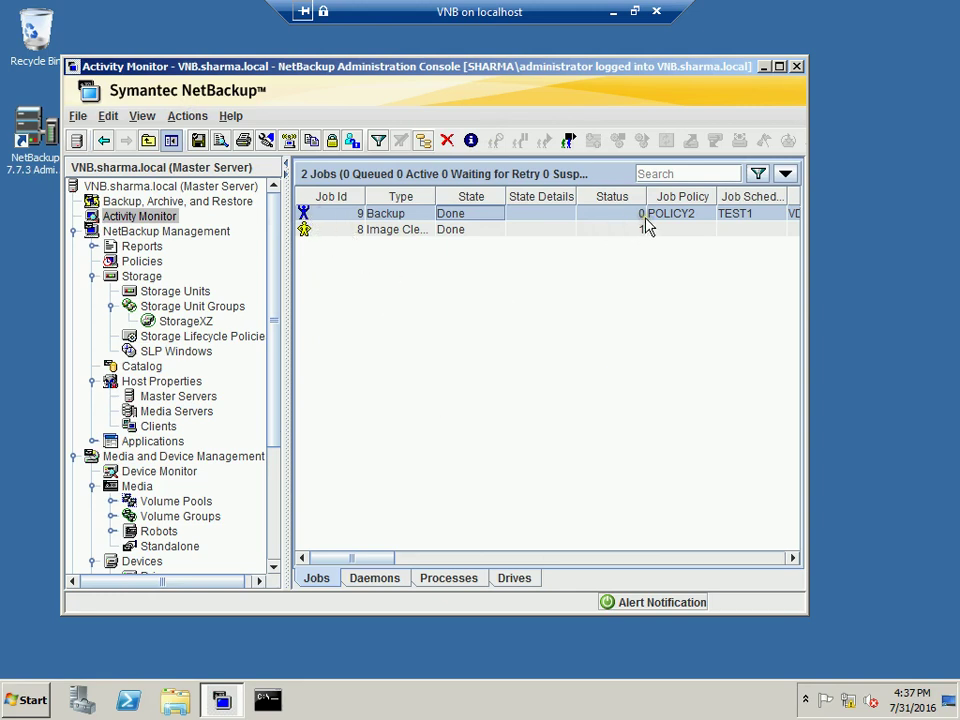
In Windows Explorer, check New Volume (X:) holds four VDC backup images while Z: is empty
left_click(180, 704)
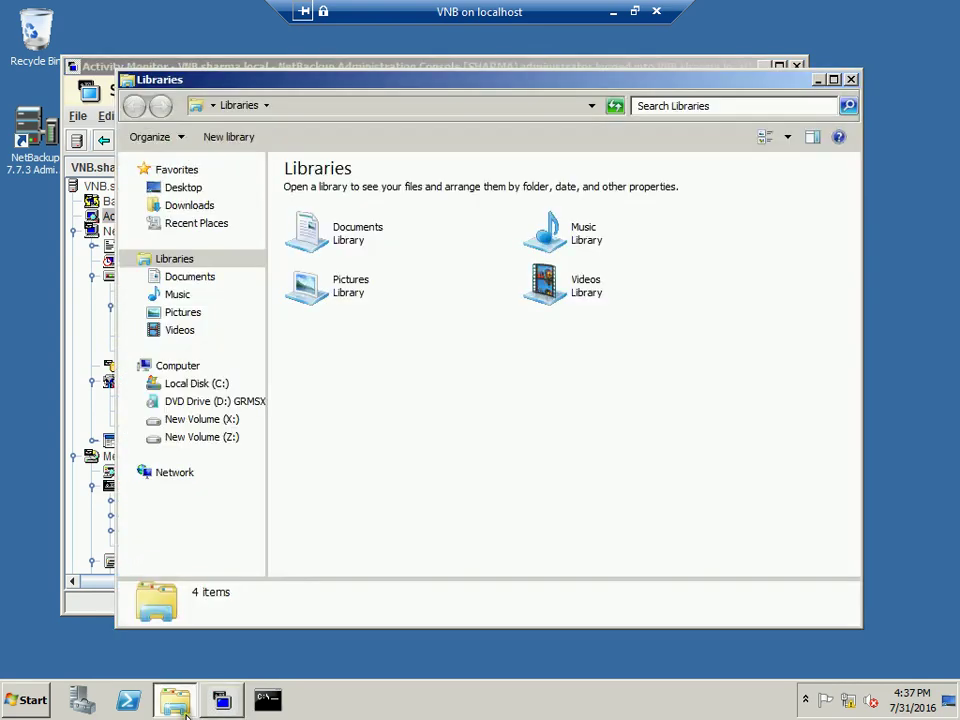
left_click(222, 419)
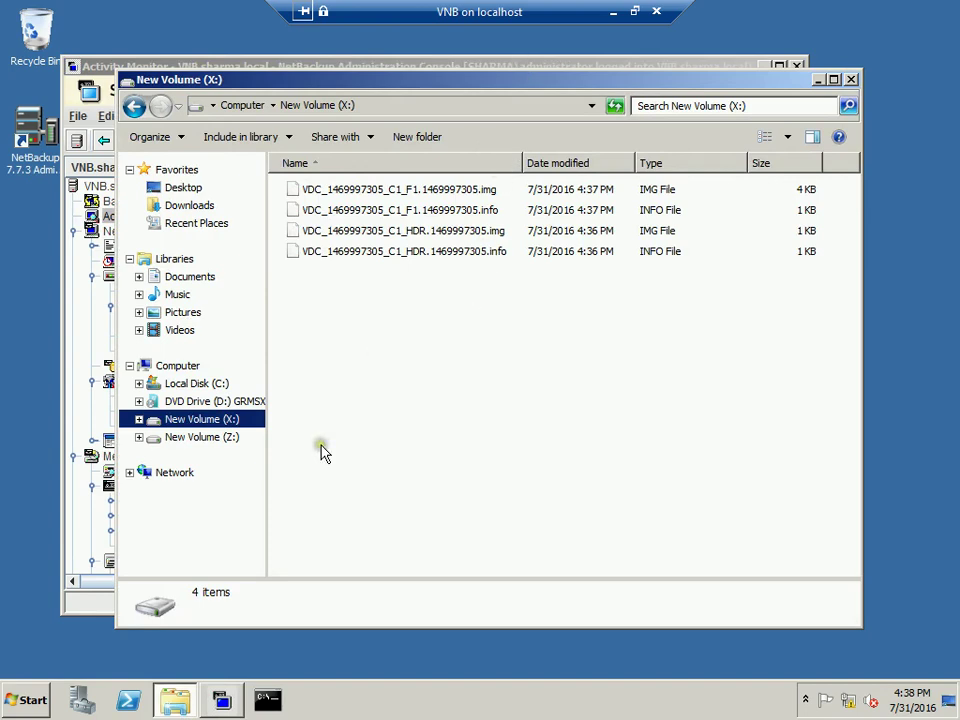
left_click(212, 438)
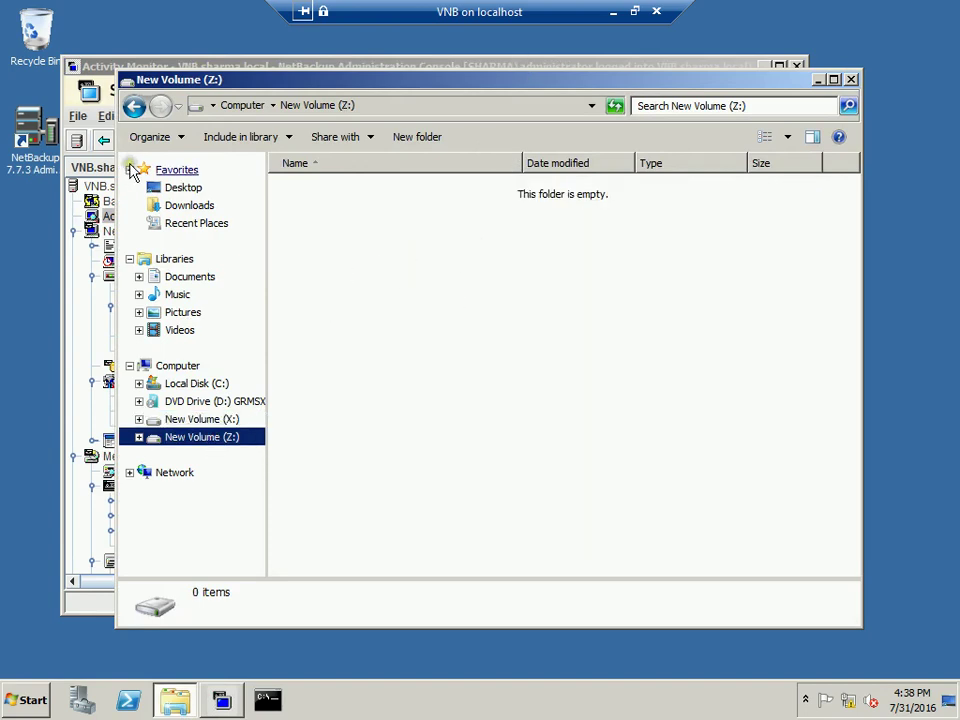
left_click(134, 108)
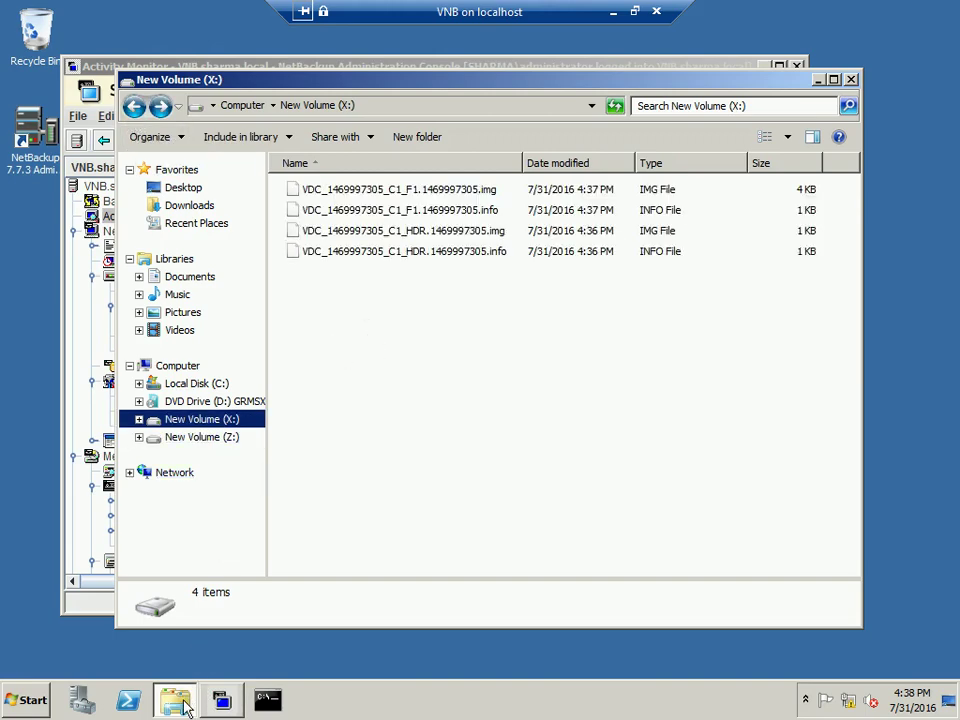
mouse_move(183, 706)
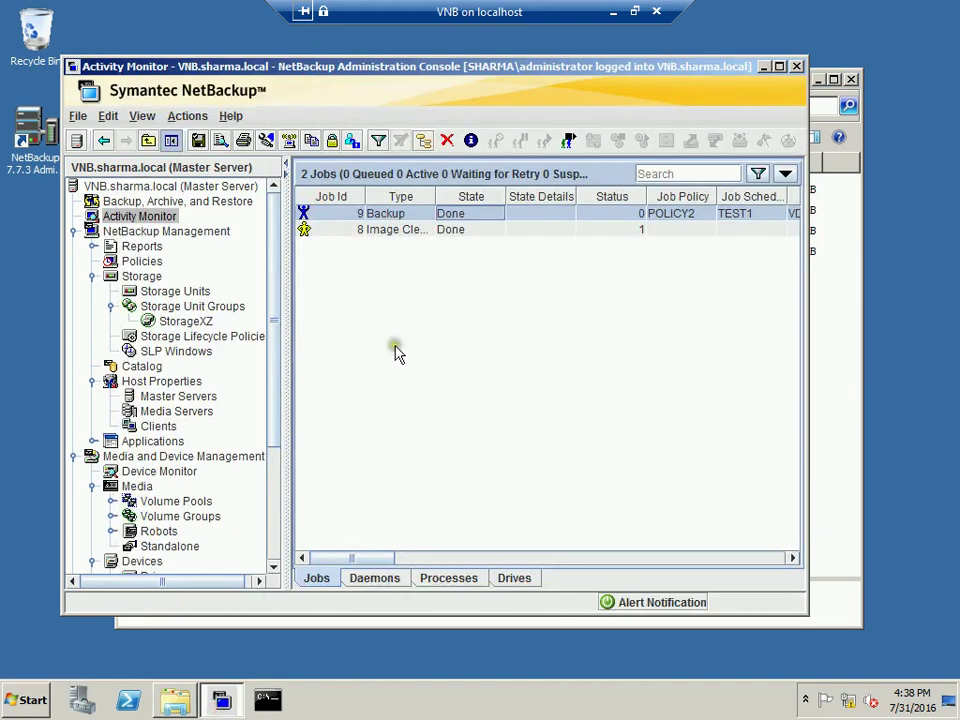
Locate and select the StorageXZ group in the Storage Unit Groups list
left_click(195, 321)
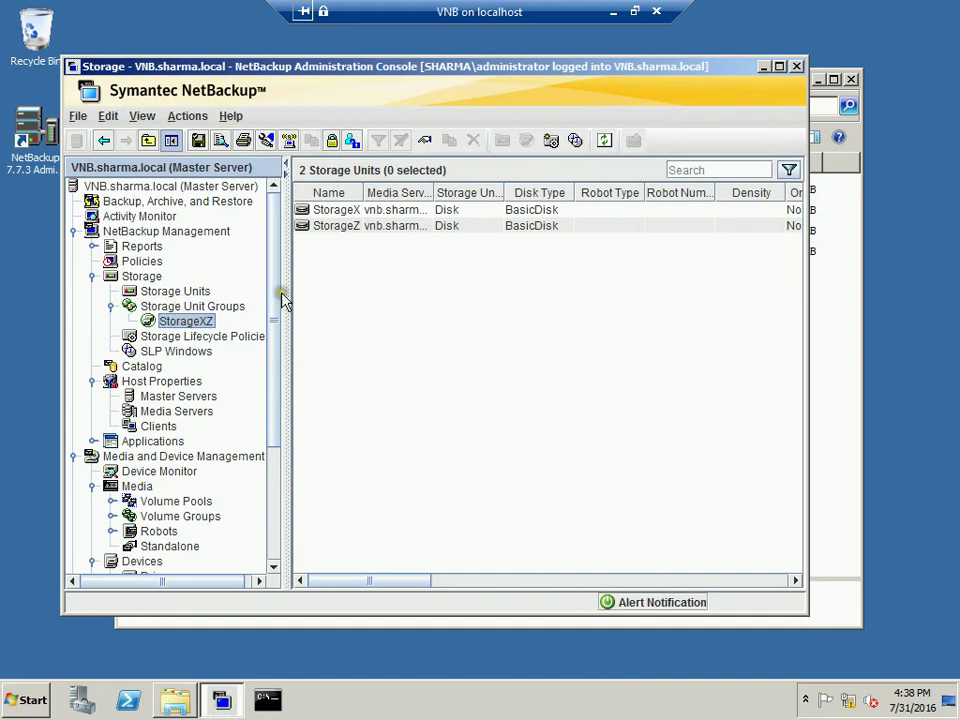
left_click(207, 323)
right_click(209, 324)
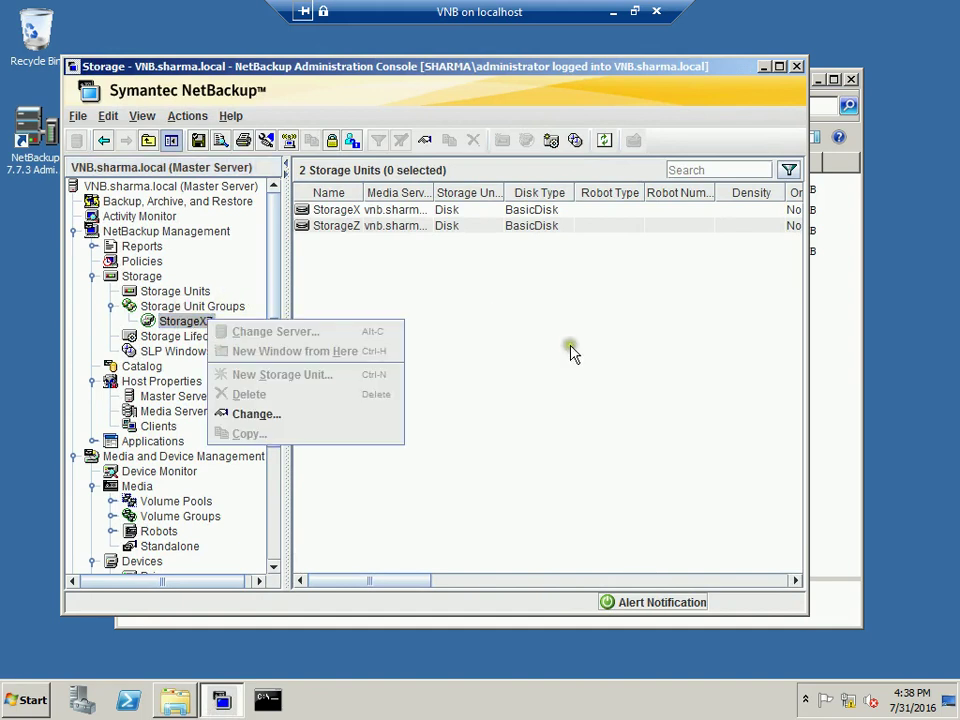
left_click(572, 347)
left_click(244, 311)
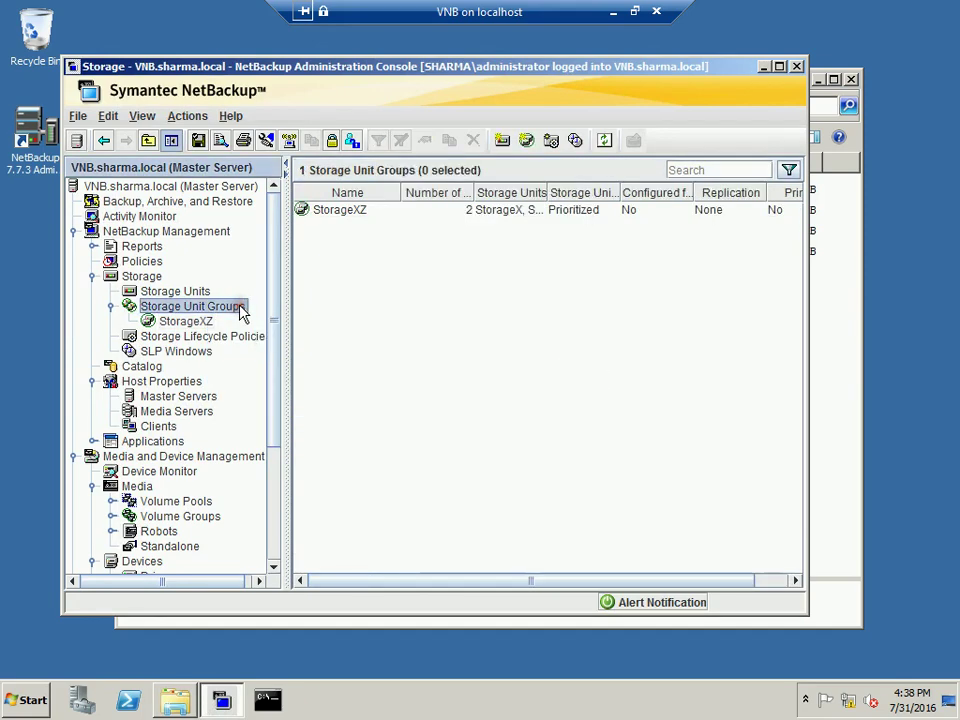
left_click(343, 218)
right_click(343, 218)
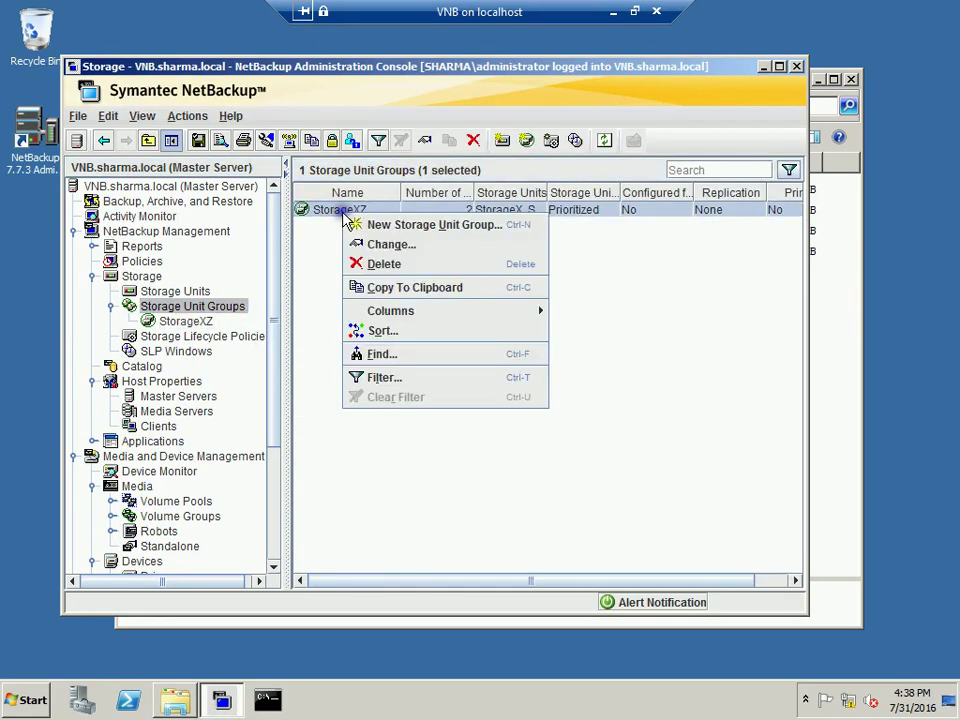
left_click(312, 452)
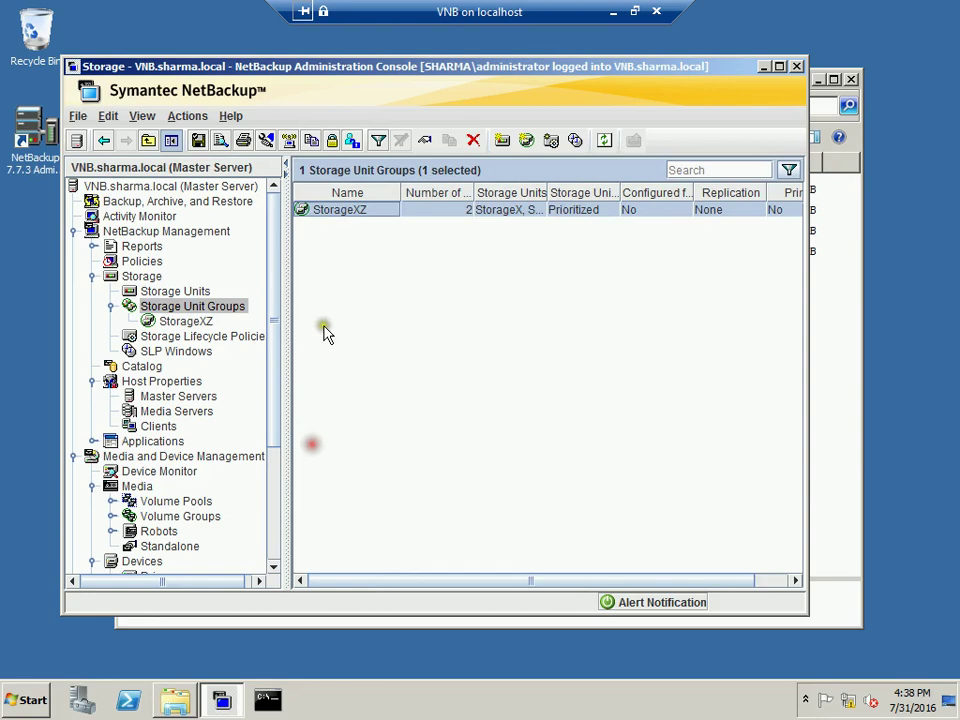
Move StorageZ ahead of StorageX in StorageXZ's prioritized unit order and save
left_click(390, 216)
double_click(390, 216)
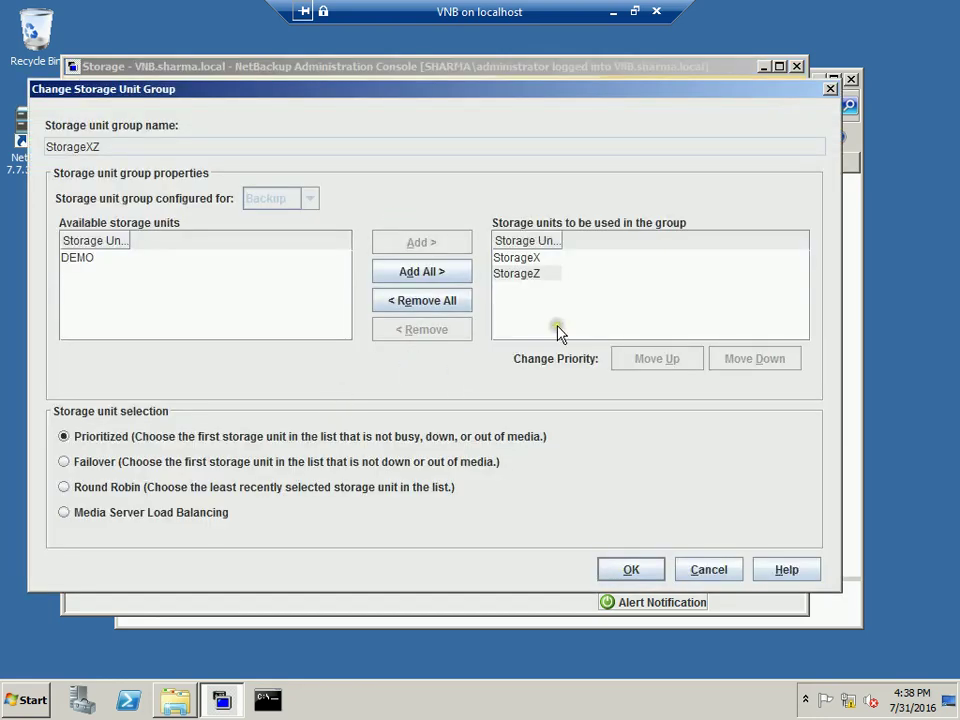
left_click(534, 277)
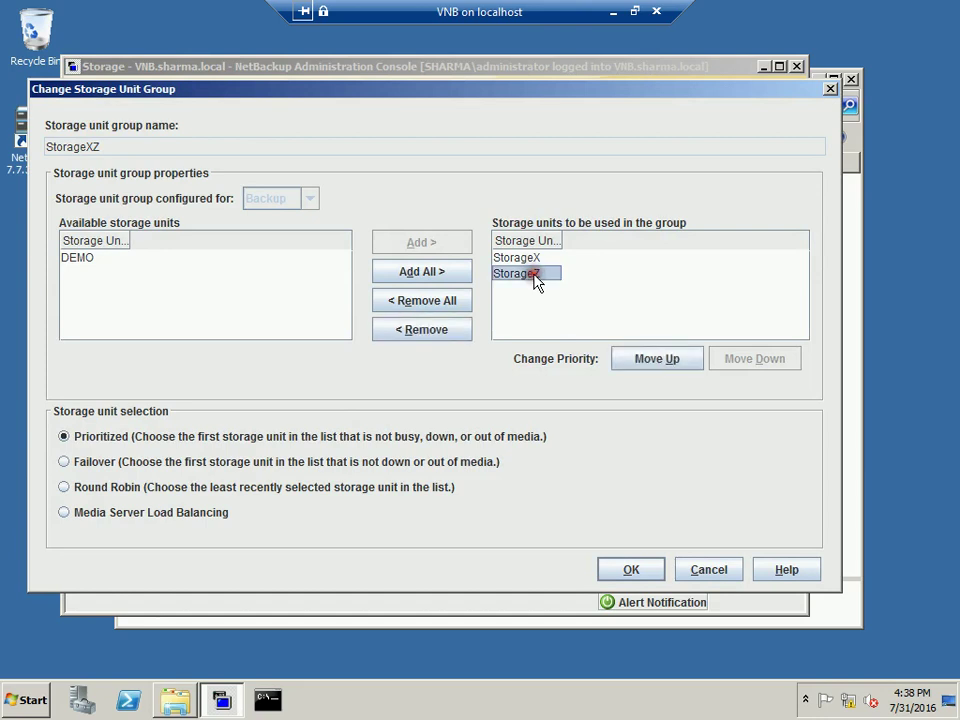
left_click(644, 362)
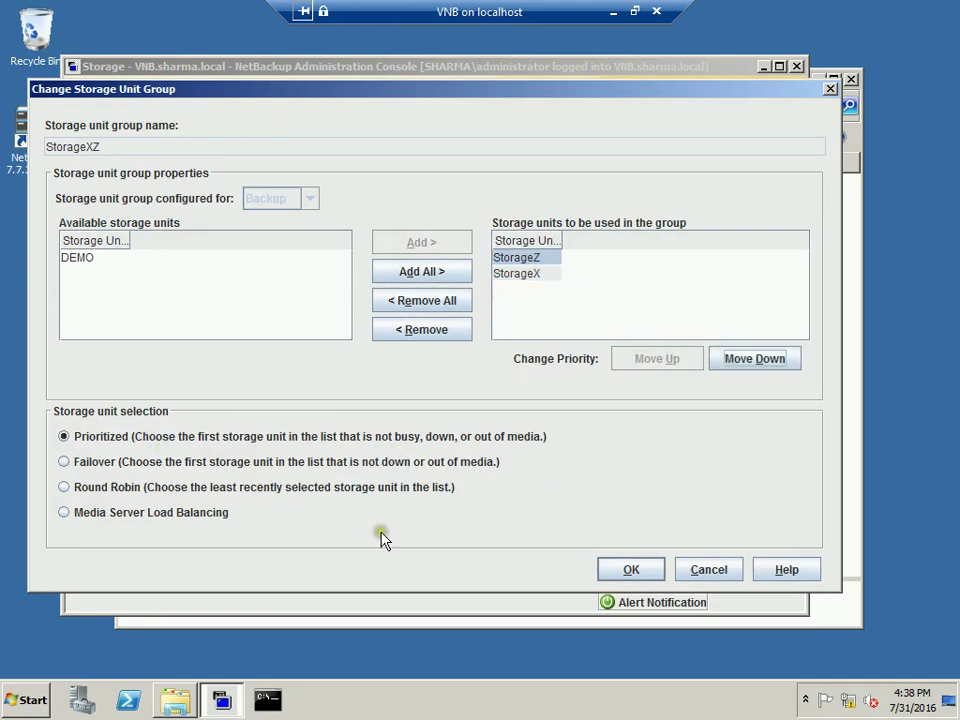
left_click(630, 572)
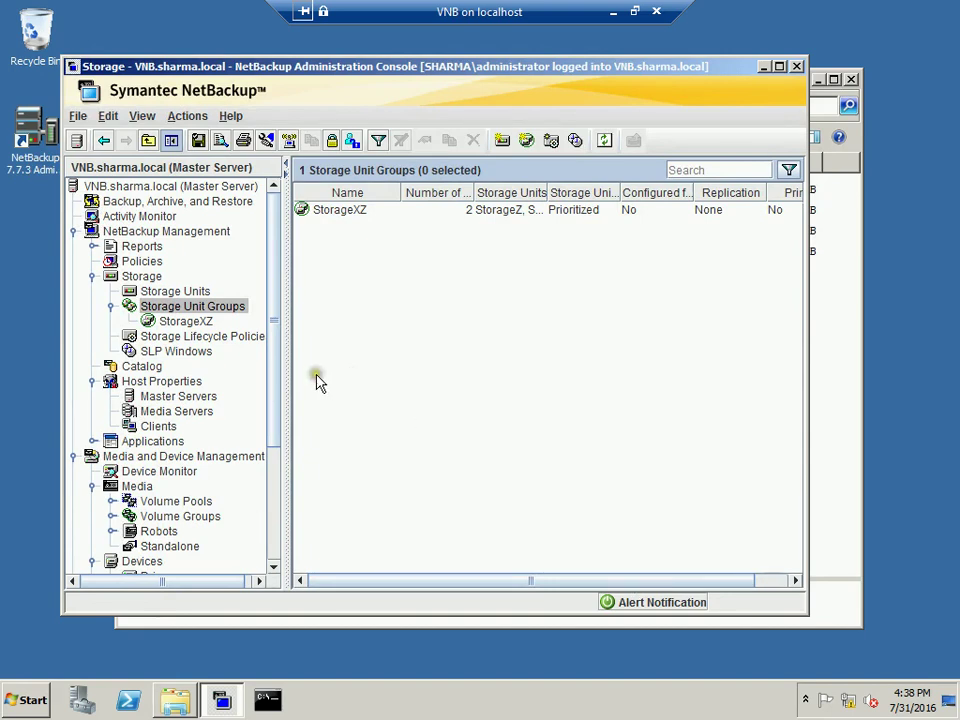
Show the Policies list, check volume X: in Explorer, then restore and maximize the console
left_click(148, 263)
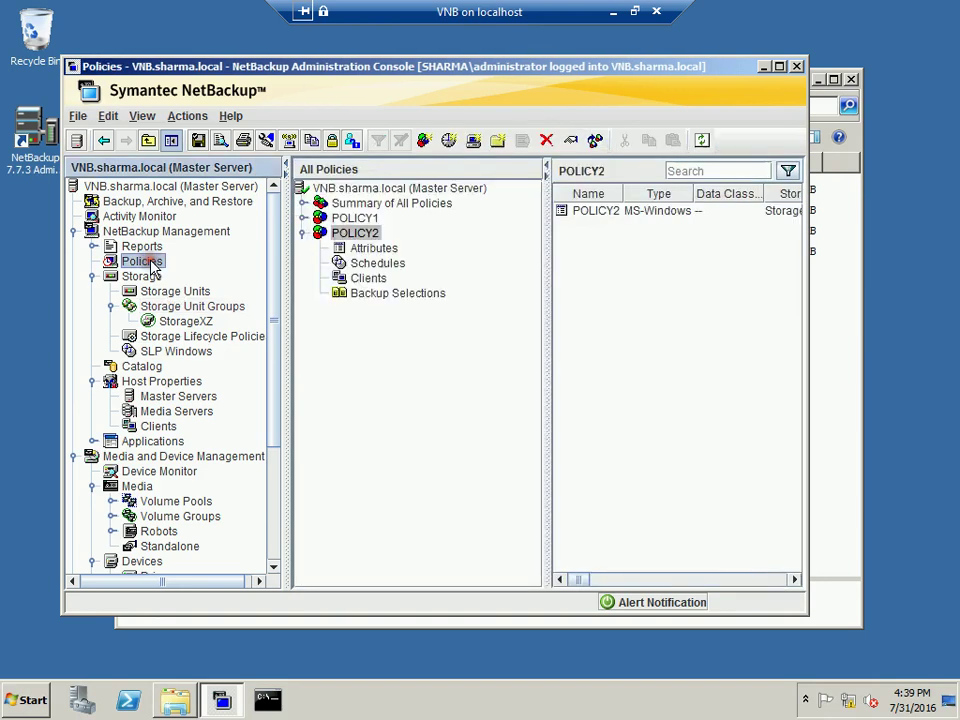
left_click(797, 67)
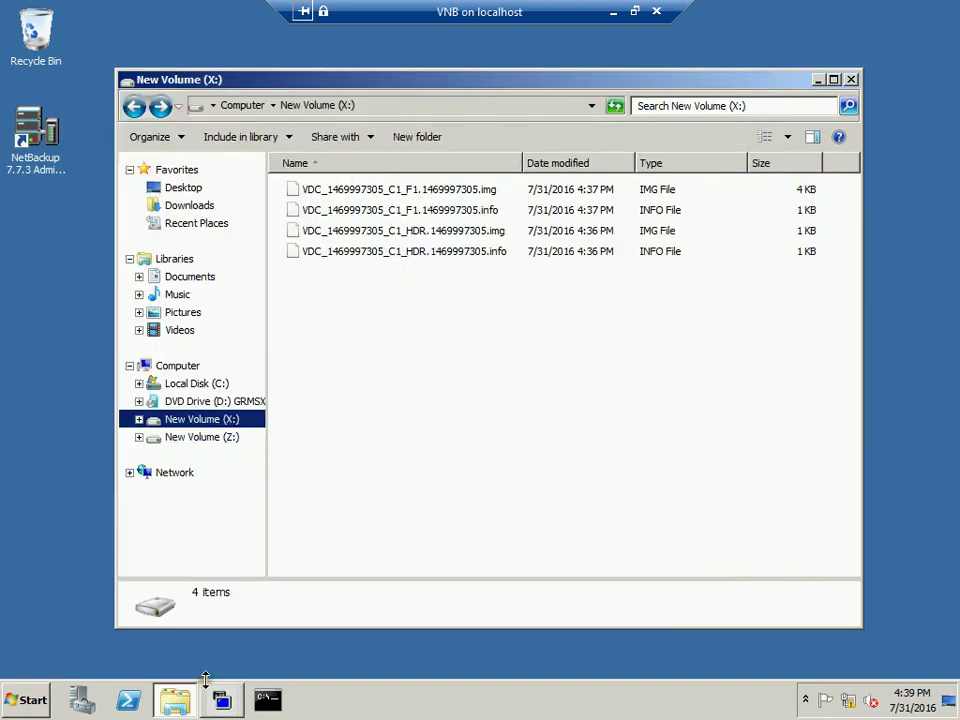
left_click(212, 710)
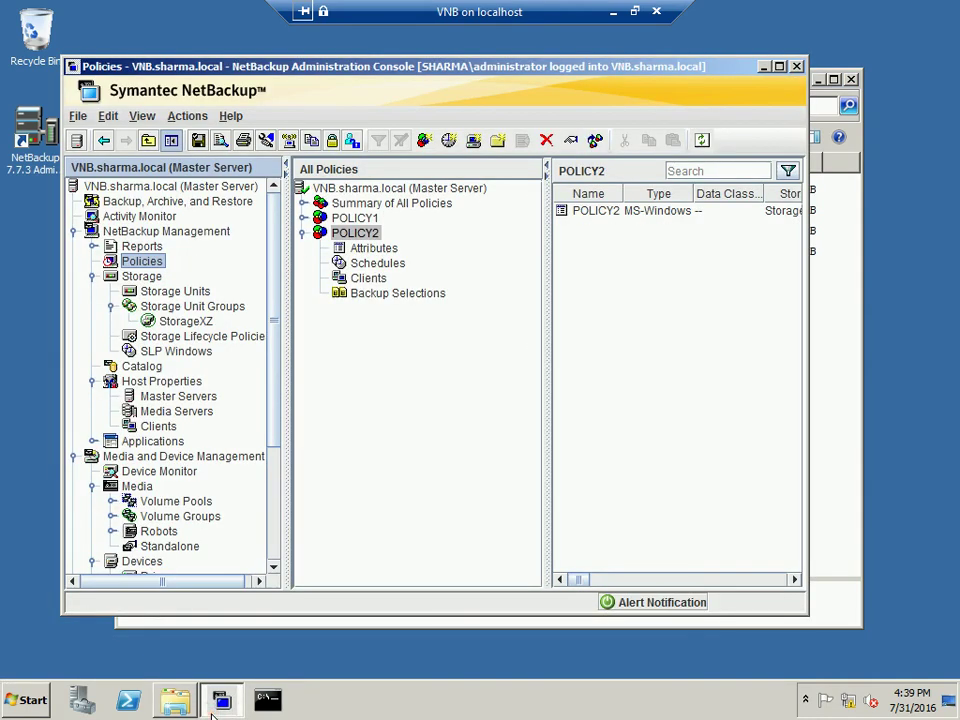
left_click(778, 67)
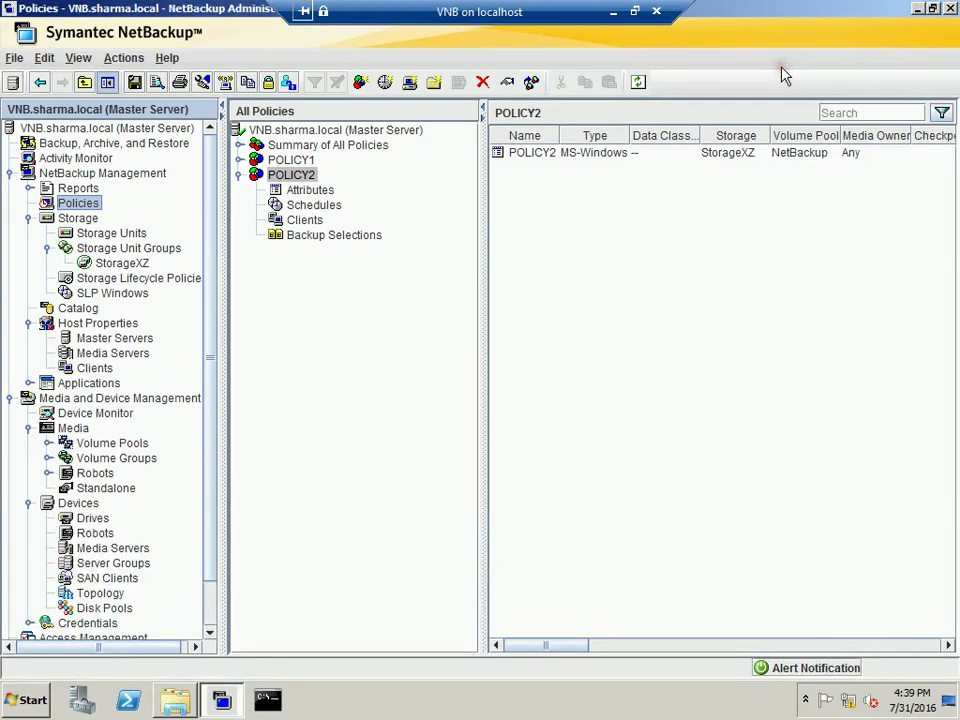
Launch a manual backup of POLICY2 with schedule TEST1 for client VDC
left_click(303, 175)
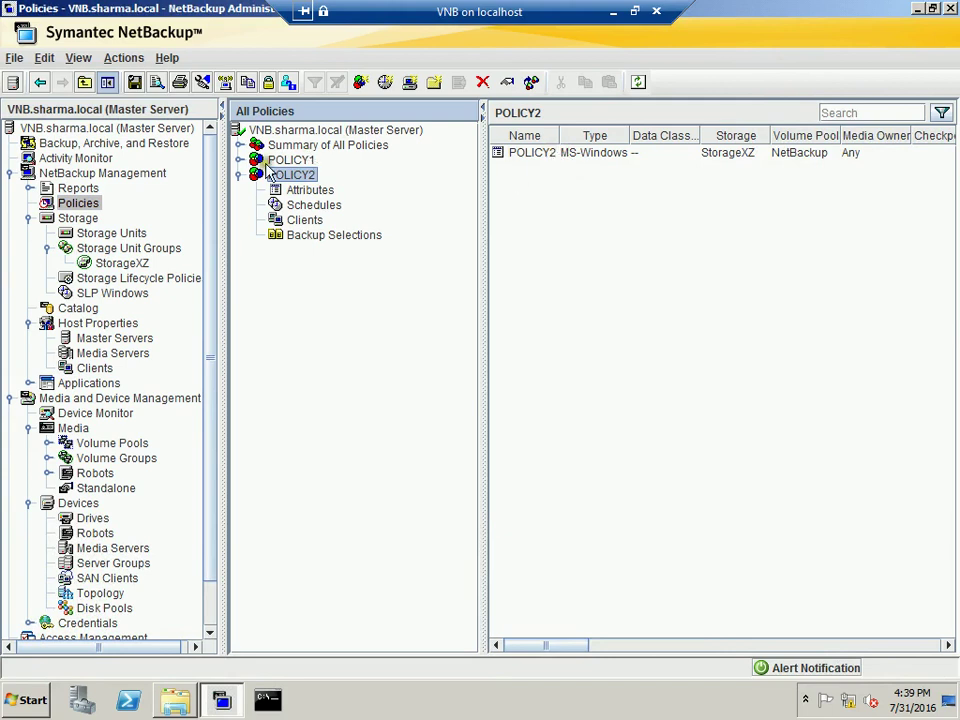
right_click(275, 175)
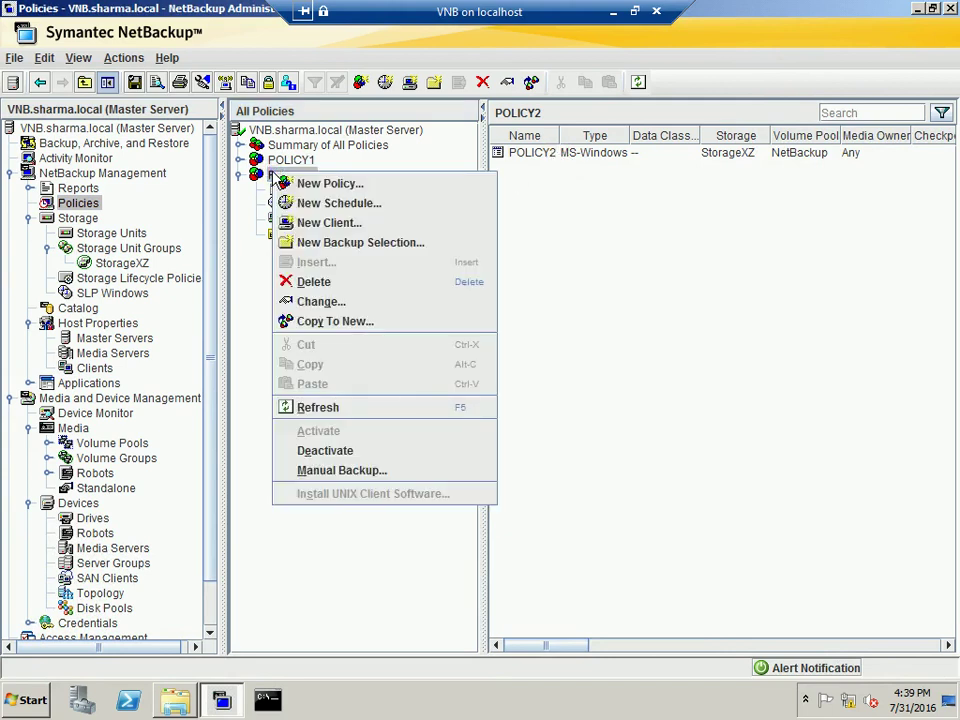
left_click(337, 472)
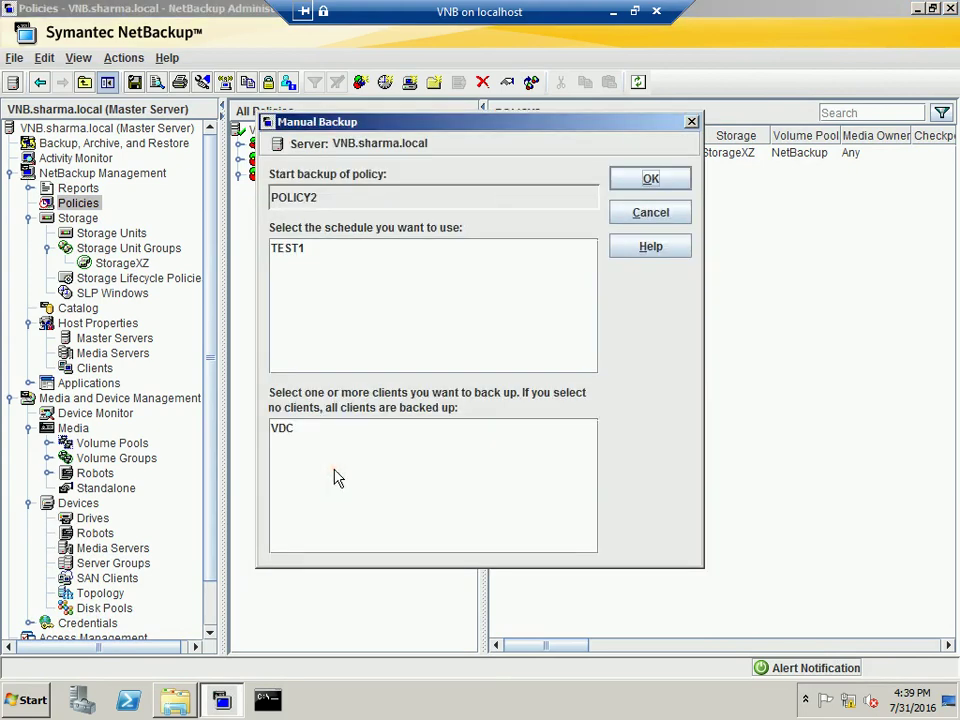
left_click(659, 186)
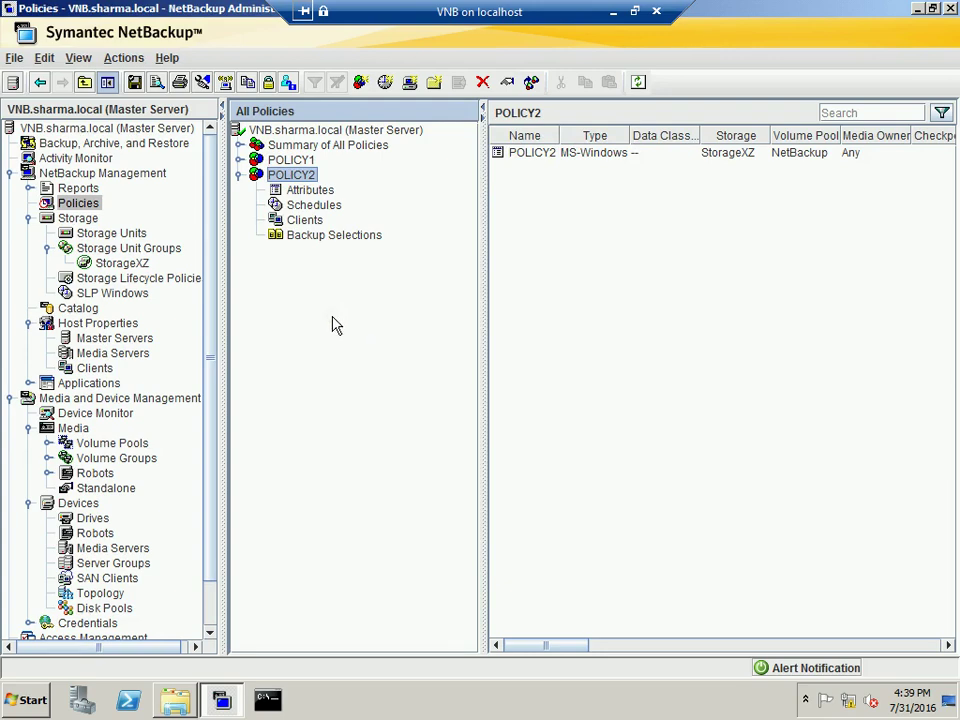
Open the Activity Monitor to see job 10, the POLICY2 backup, running beside completed job 9
left_click(97, 160)
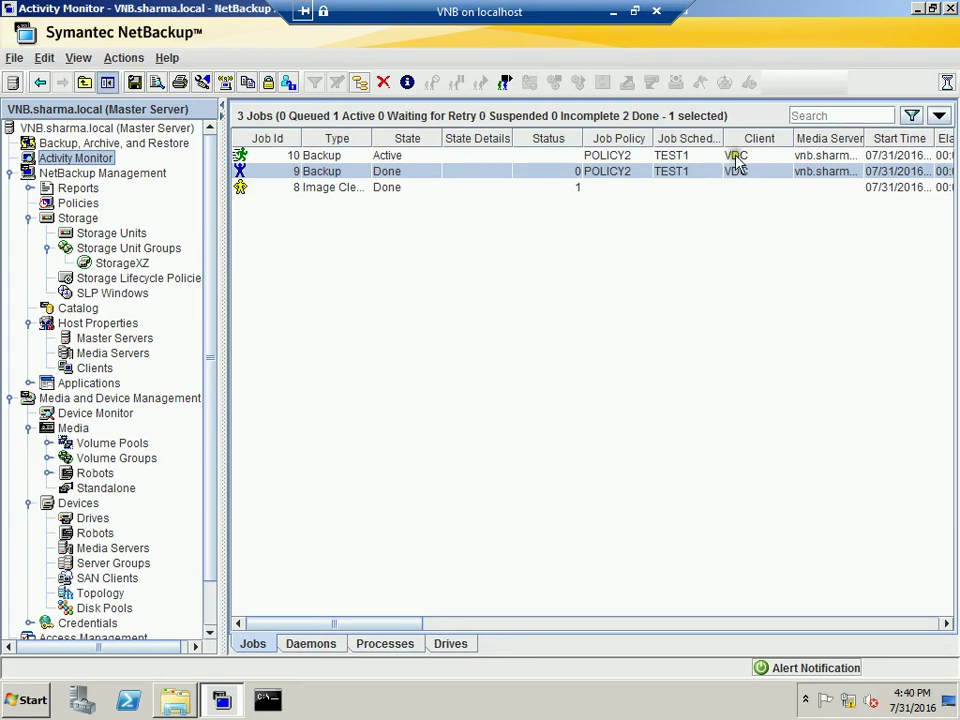
left_click(345, 341)
left_click(115, 340)
left_click(141, 347)
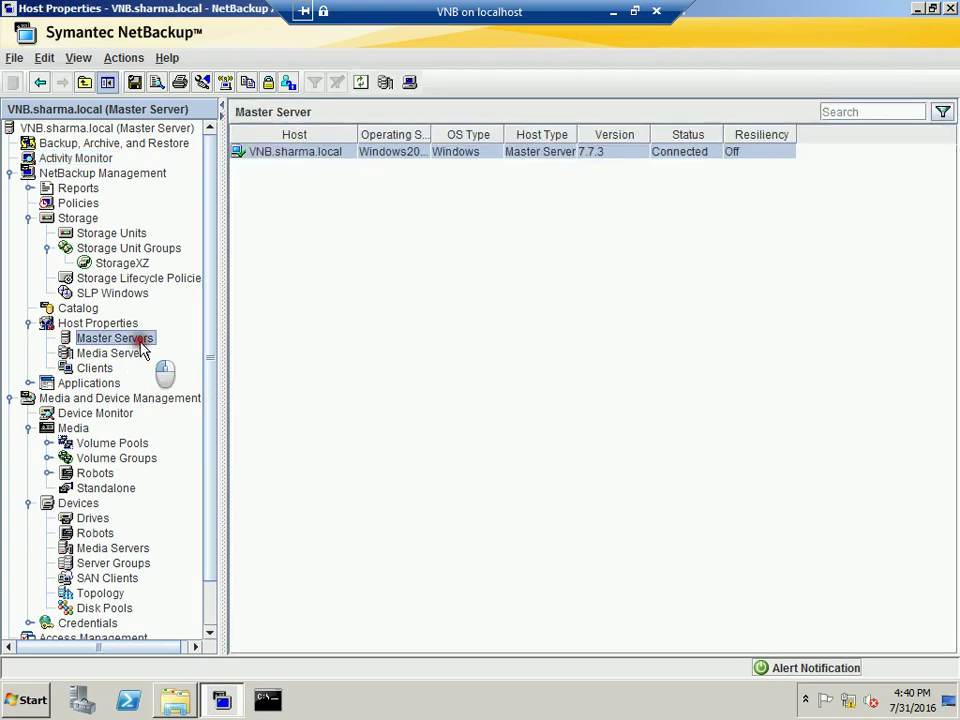
left_click(350, 157)
double_click(350, 158)
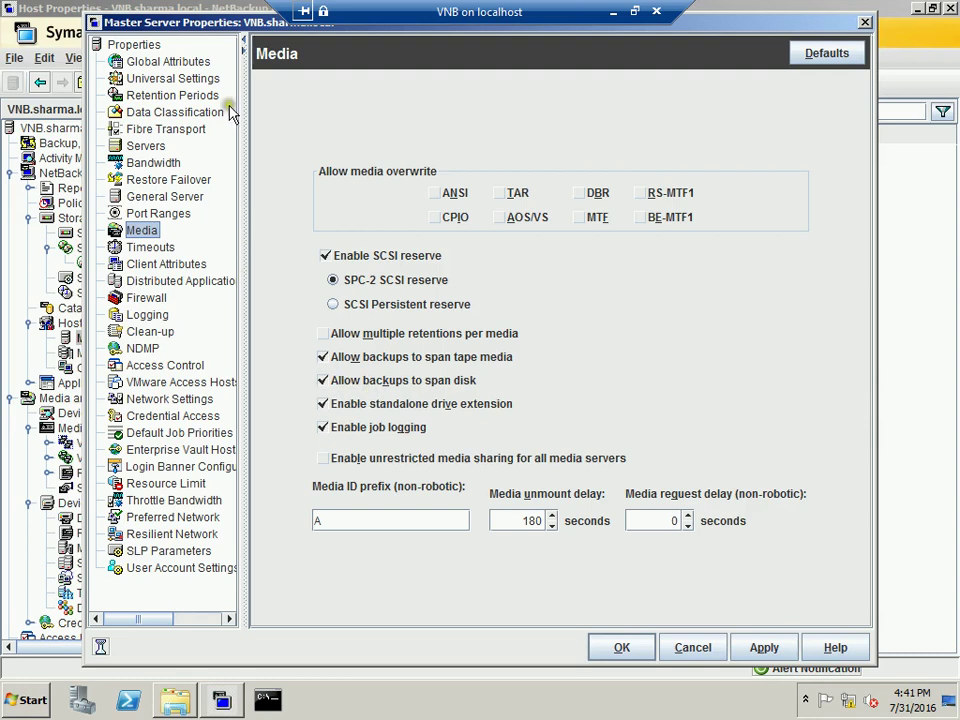
left_click(864, 24)
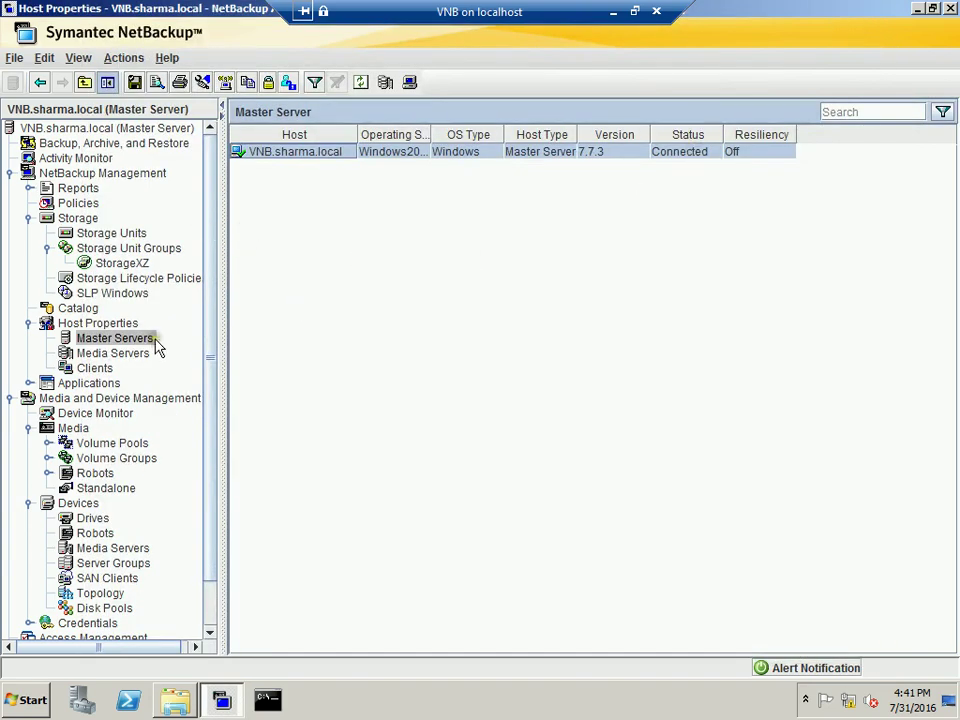
left_click(86, 157)
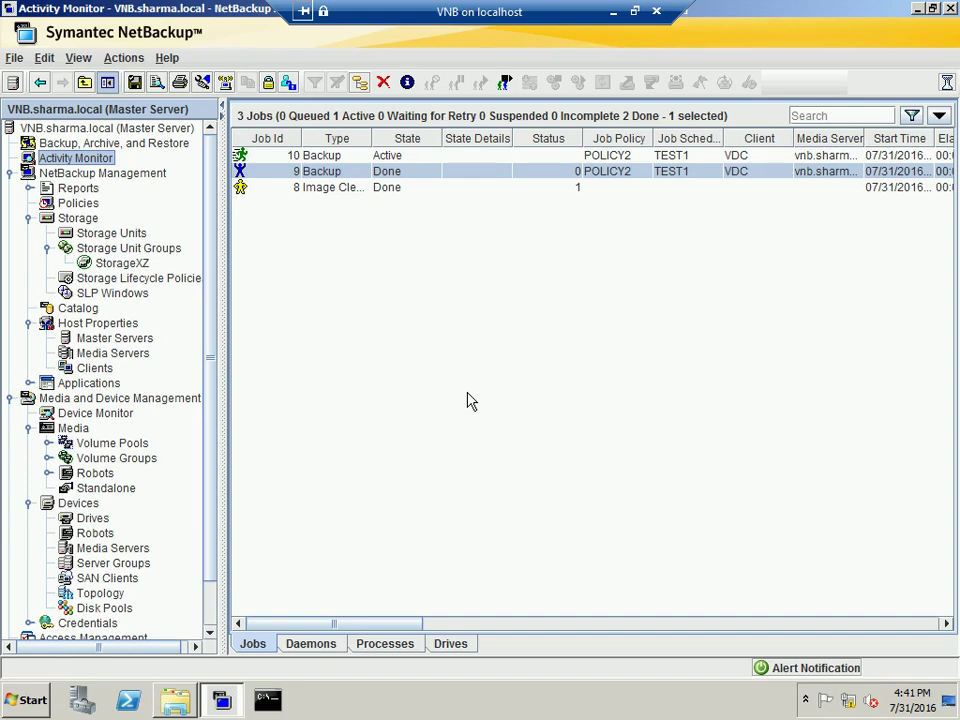
Follow job 10's detailed status until Done (Successful) with status 0, then close it
double_click(464, 157)
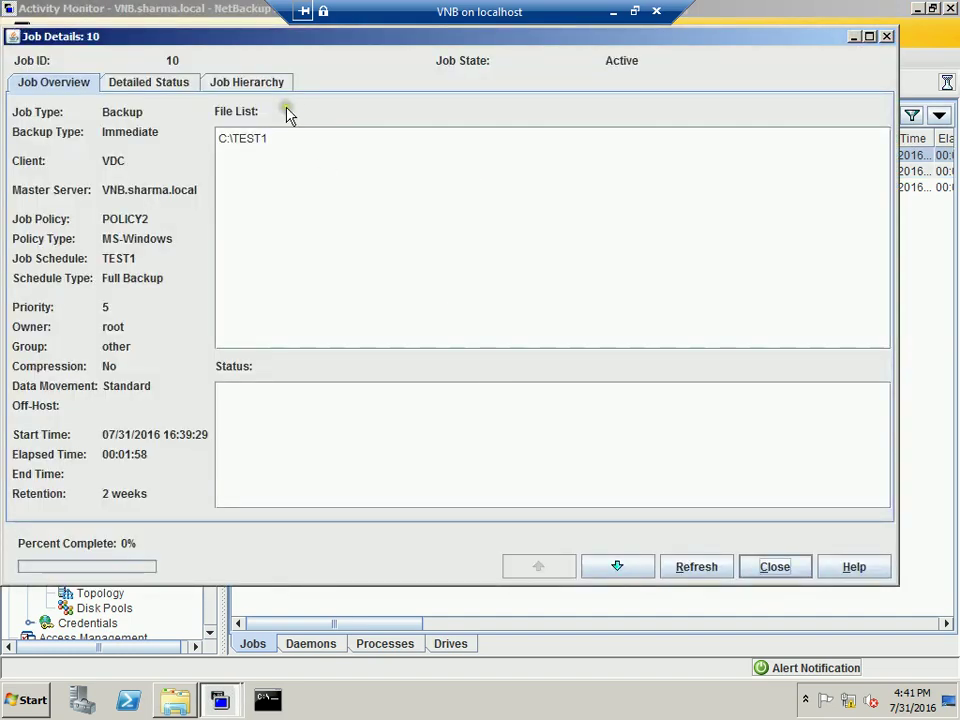
left_click(168, 88)
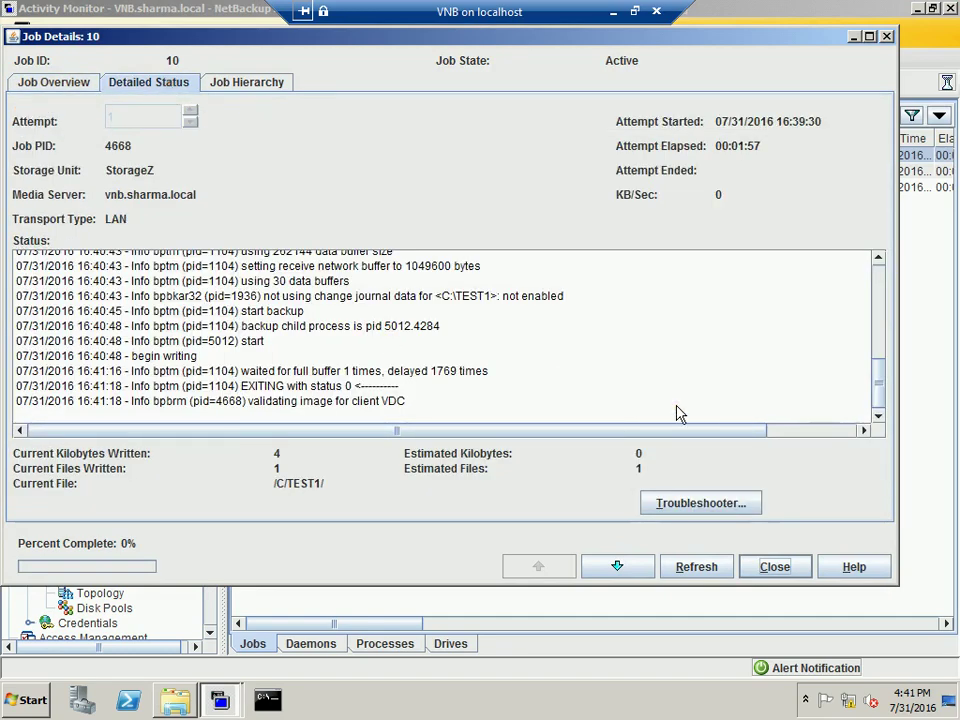
left_click(876, 419)
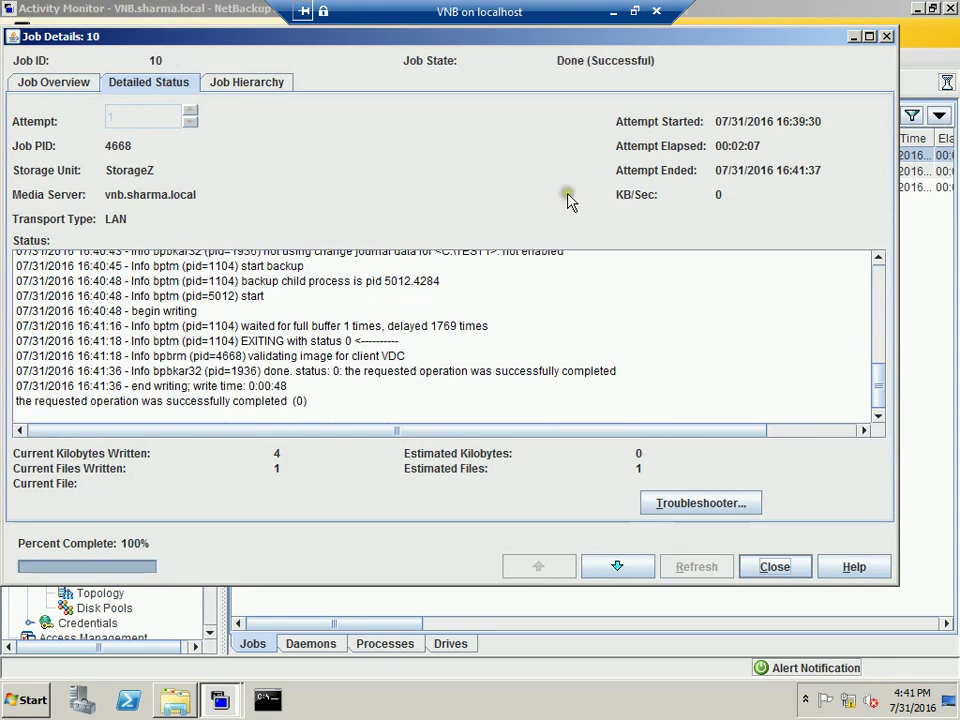
left_click(886, 37)
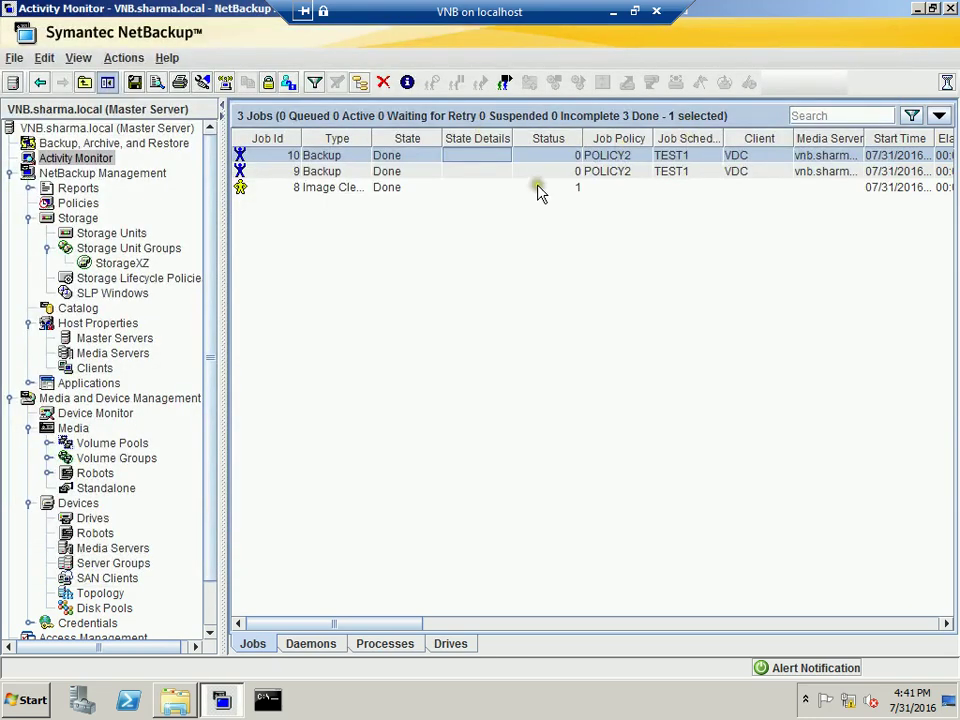
left_click(185, 703)
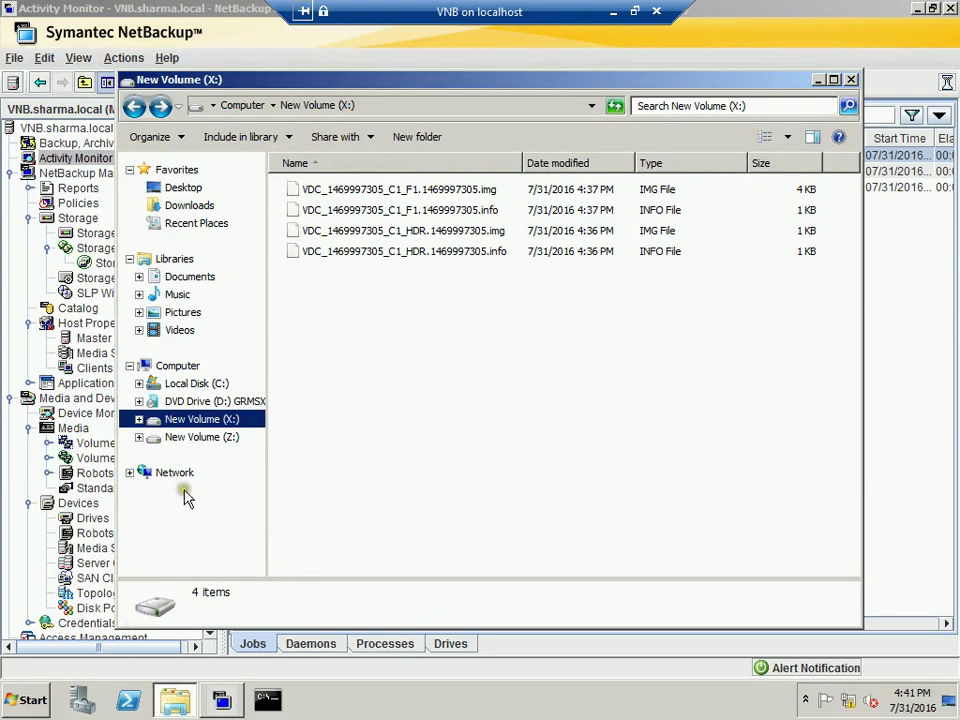
left_click(225, 442)
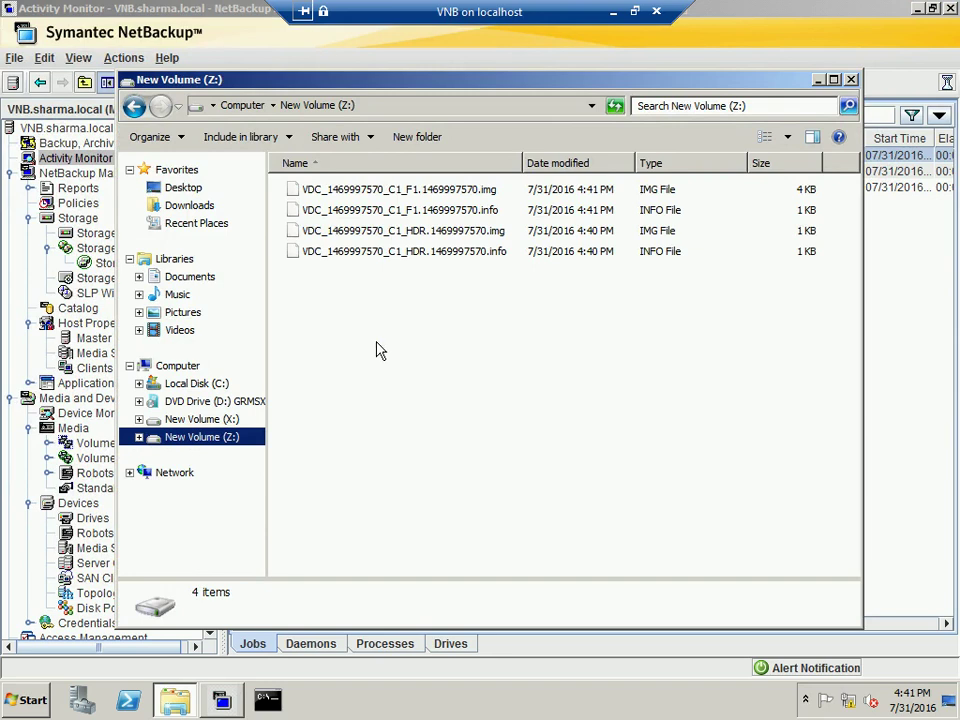
left_click(852, 80)
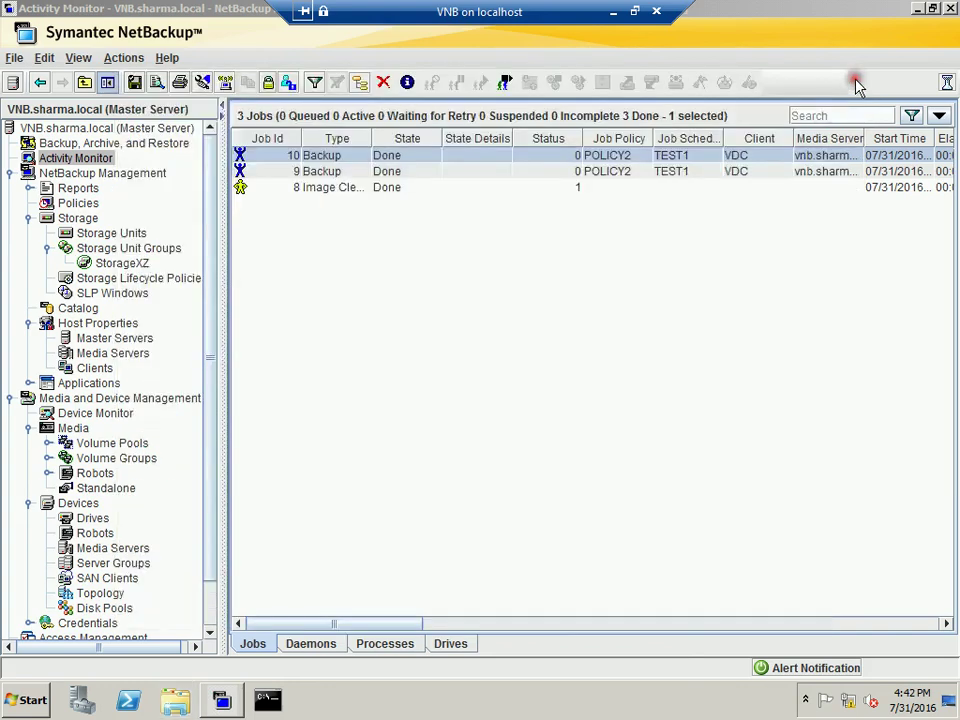
Exit the VM's full screen, bring Debut Video Capture forward, and show its File menu
left_click(635, 12)
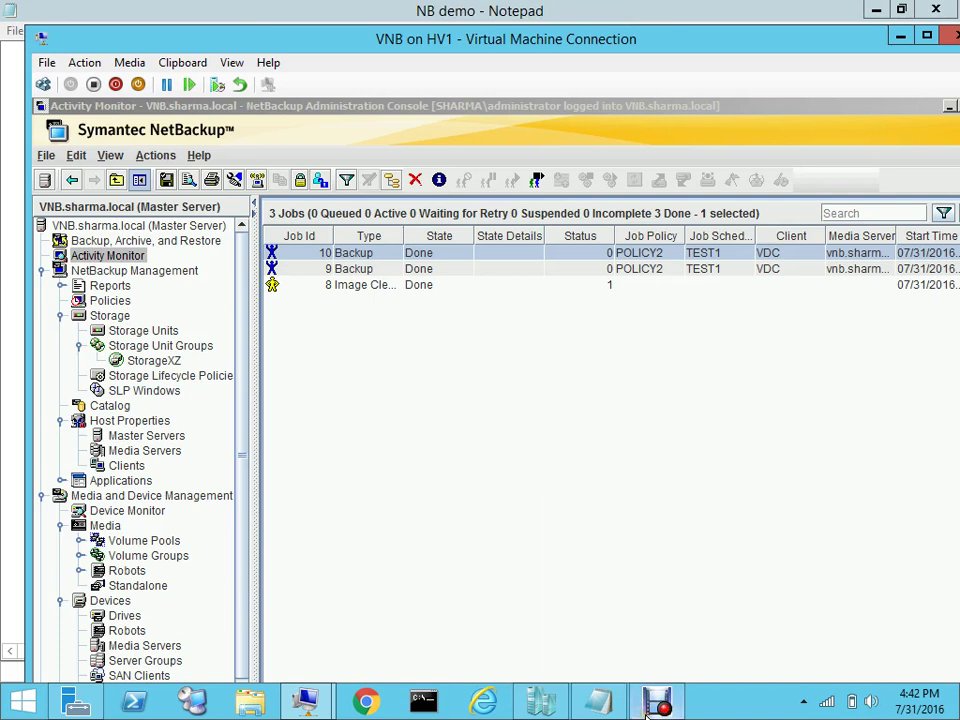
mouse_move(647, 712)
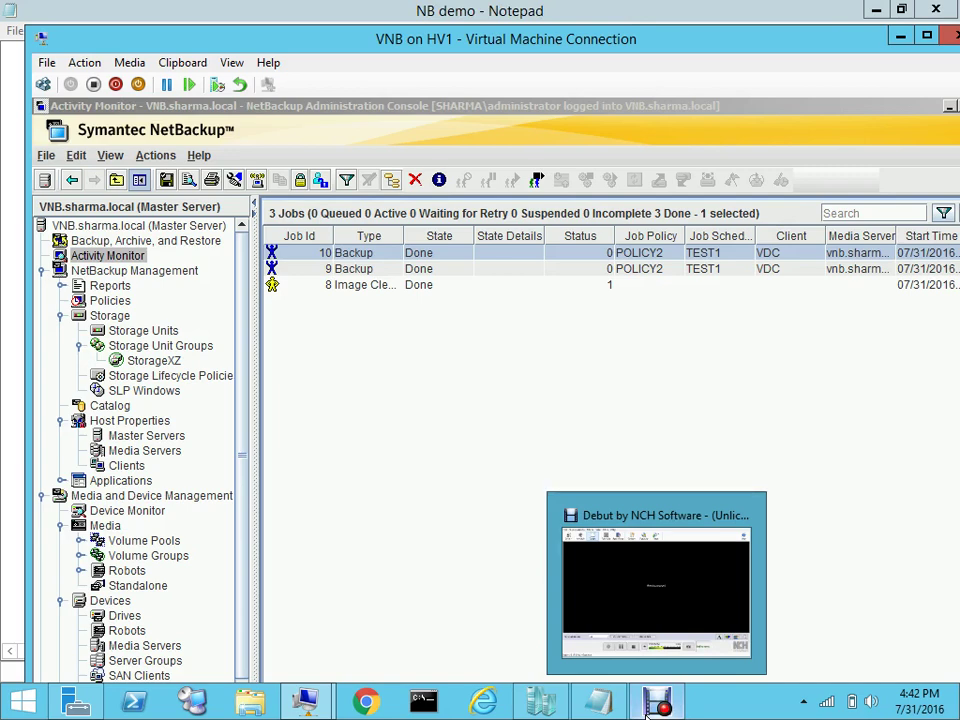
left_click(647, 712)
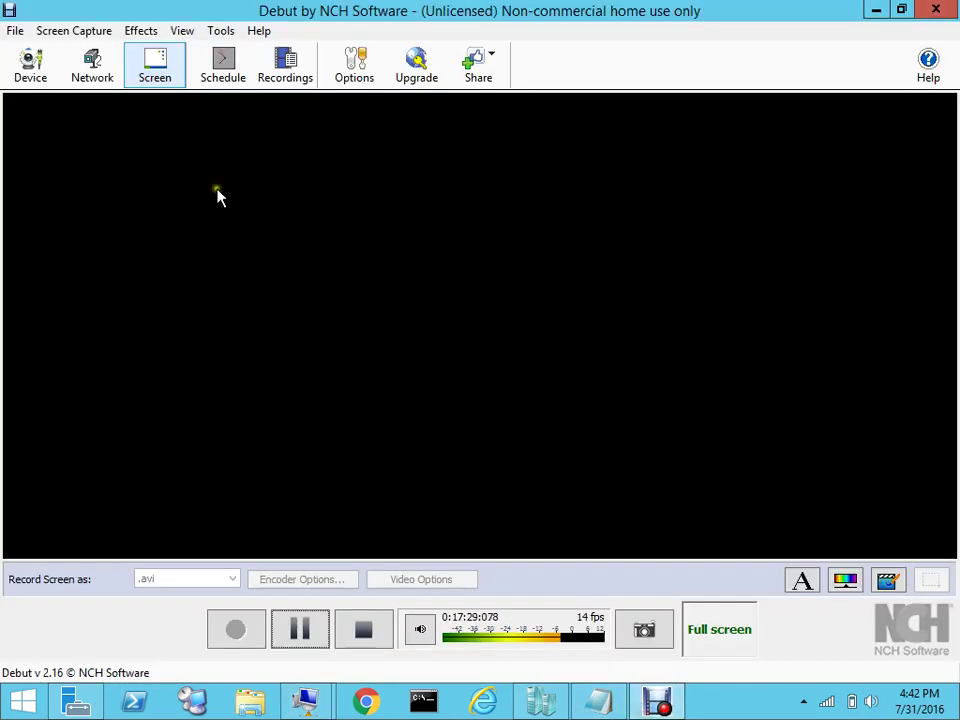
left_click(14, 32)
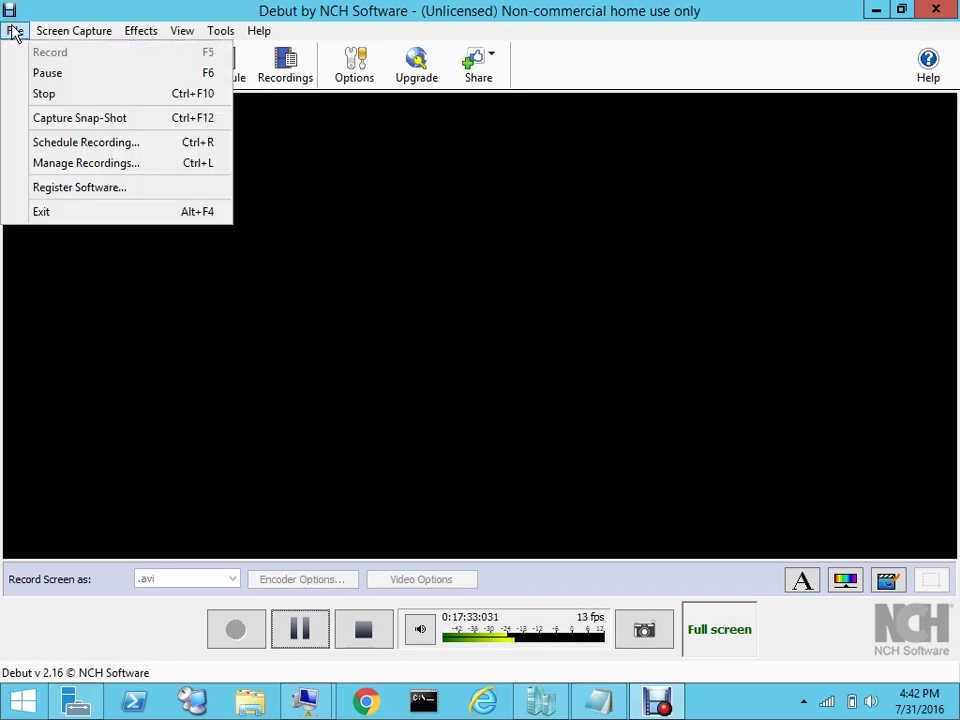